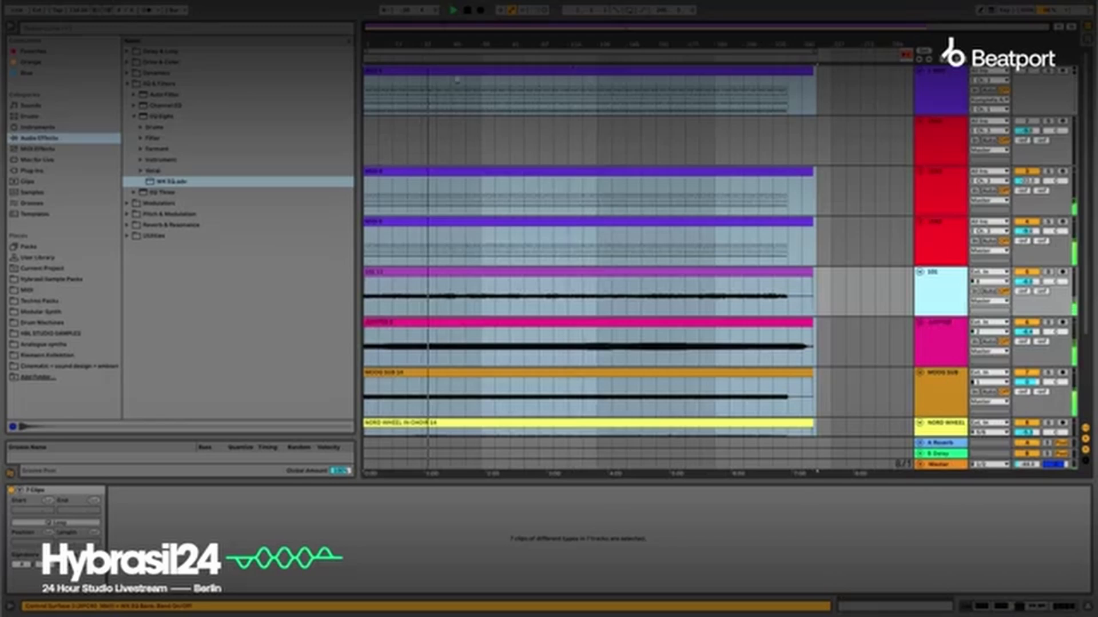
# Audition the purple track below the red ones, the Jupiter track and the Moog Sub track in solo one by one, and stop playback.
pyautogui.press('Tab')
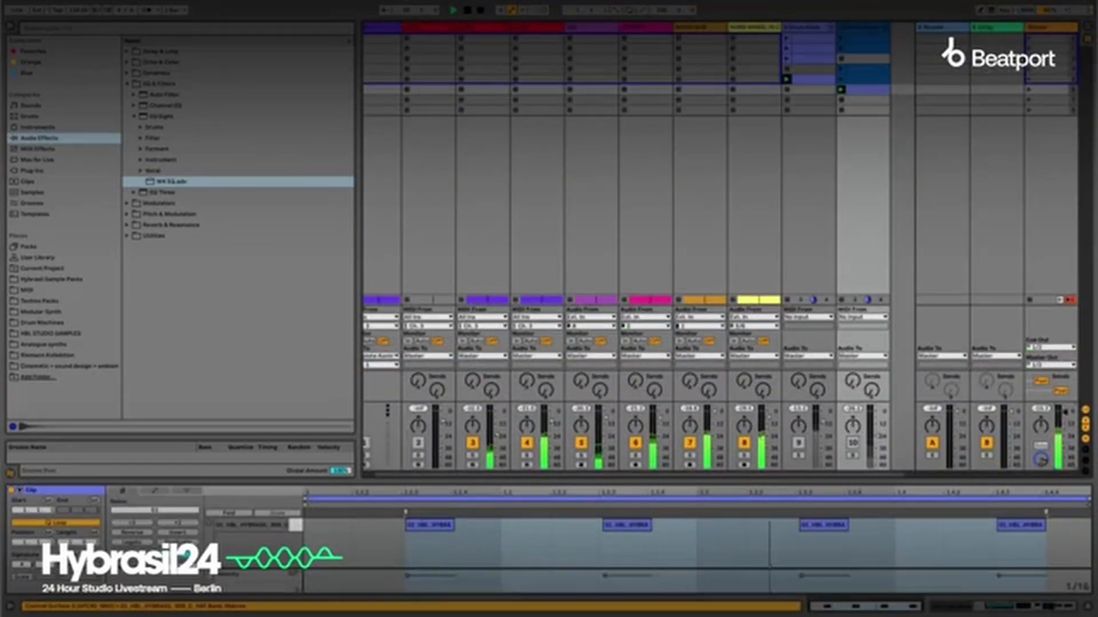
pyautogui.press('Tab')
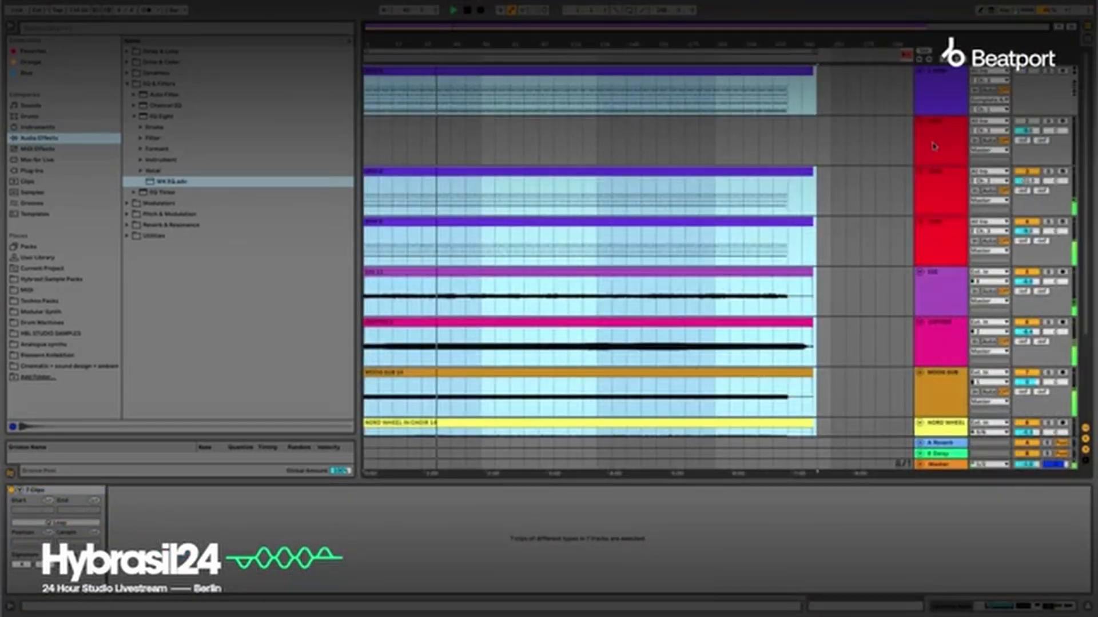
pyautogui.click(1050, 272)
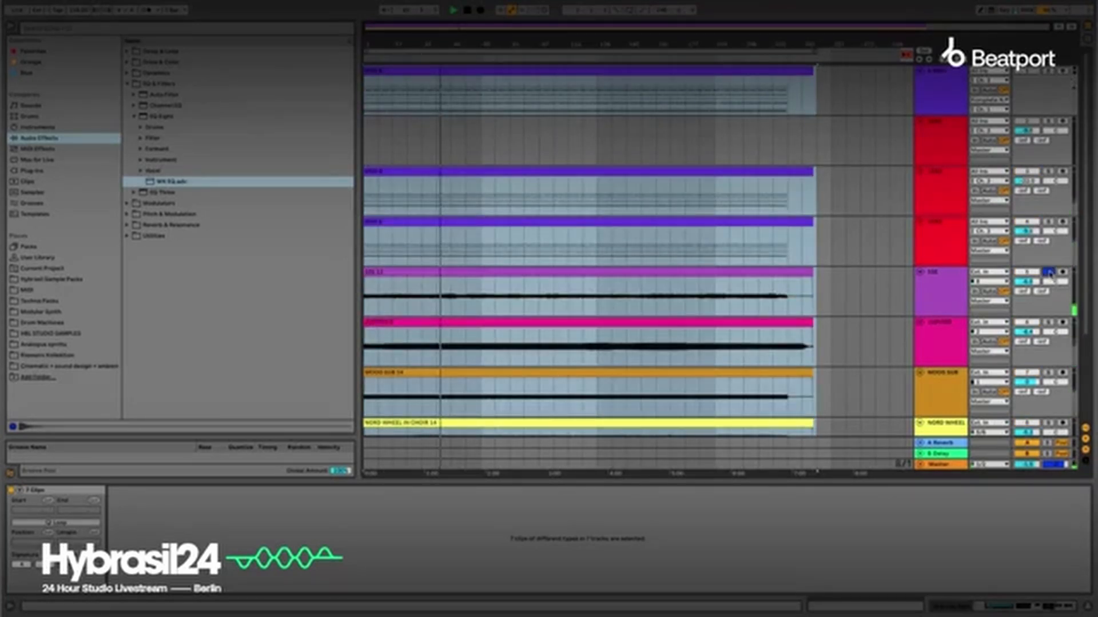
pyautogui.click(1049, 272)
pyautogui.click(1048, 322)
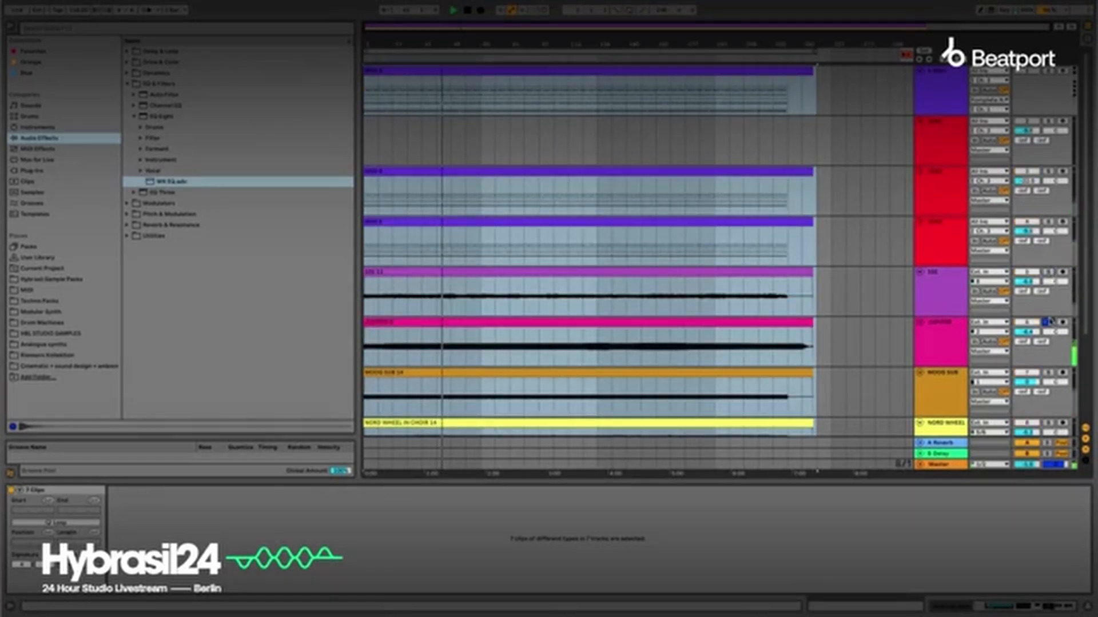
pyautogui.click(1050, 373)
pyautogui.click(1050, 373)
pyautogui.press('space')
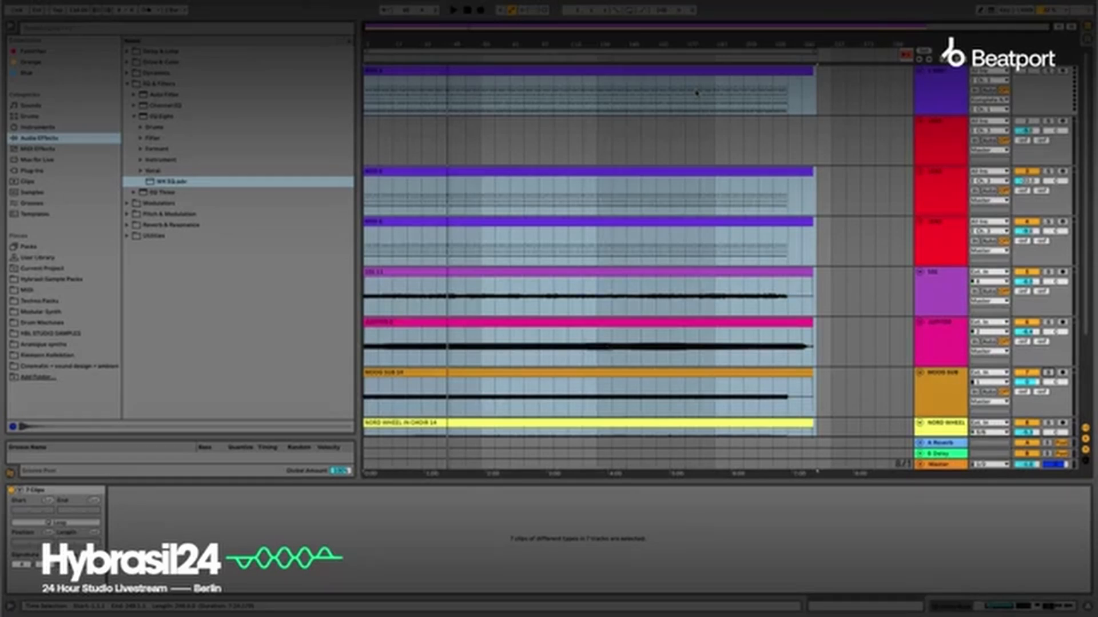
# Open the HYBRASIL24.als template, saving the changes to the current set.
pyautogui.click(35, 214)
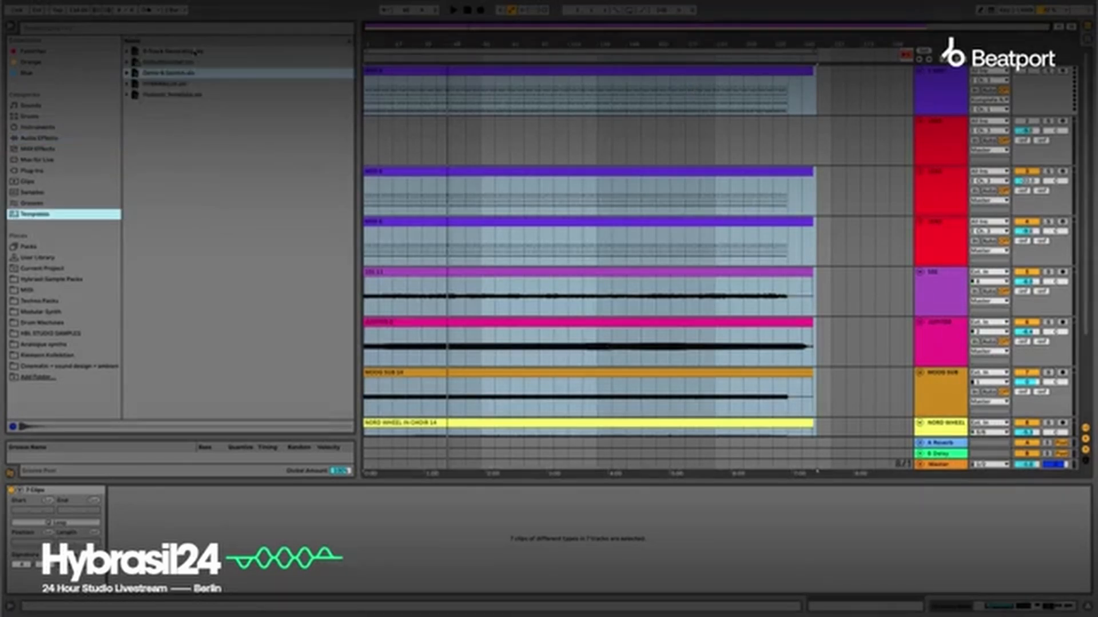
pyautogui.doubleClick(164, 84)
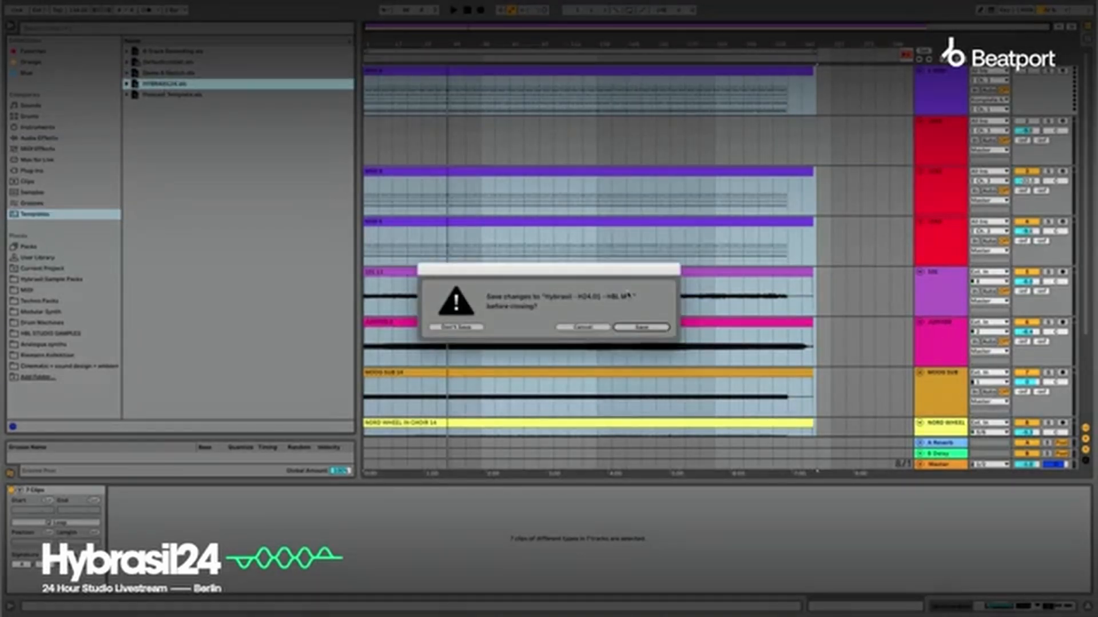
pyautogui.click(644, 328)
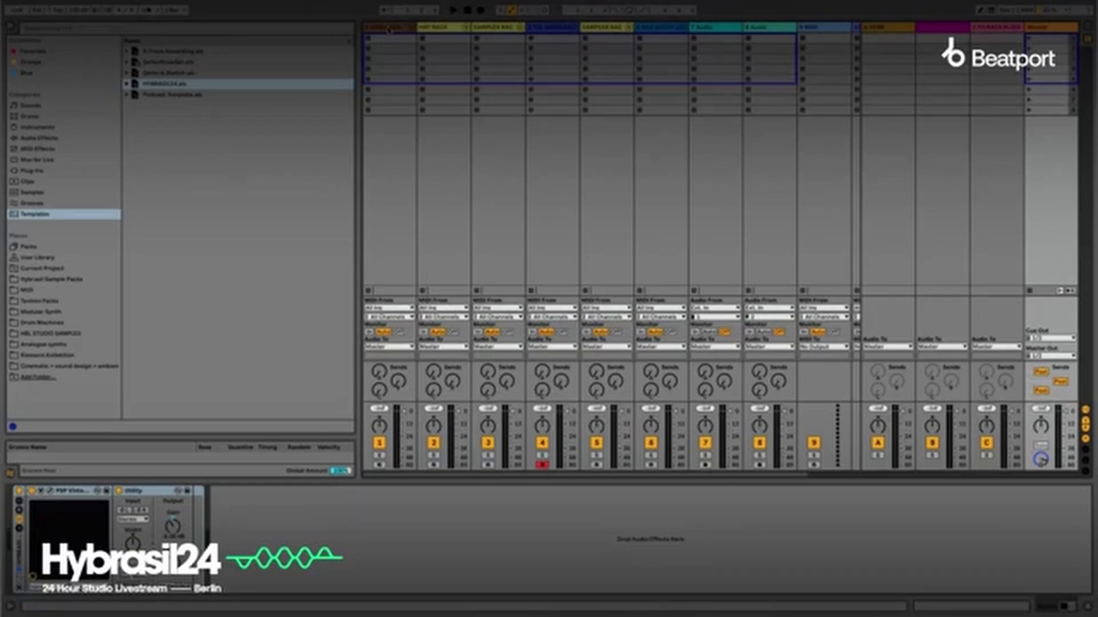
# Inspect the device chains of the Kick Rack and TAL-Sampler tracks, including the TAL-Sampler plug-in's interface.
pyautogui.click(388, 28)
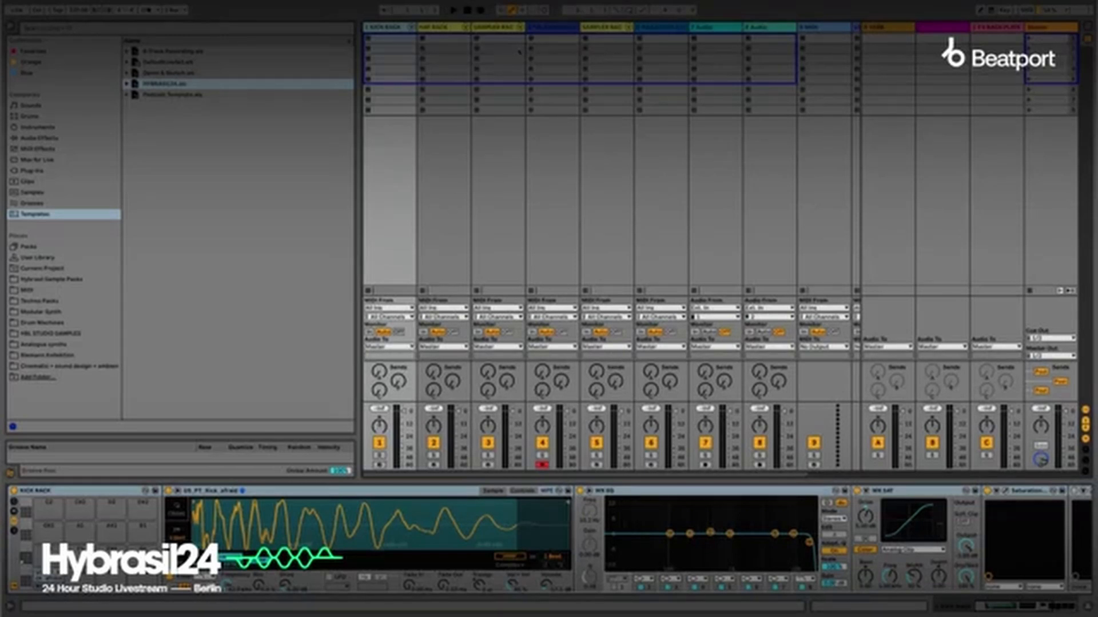
pyautogui.click(546, 26)
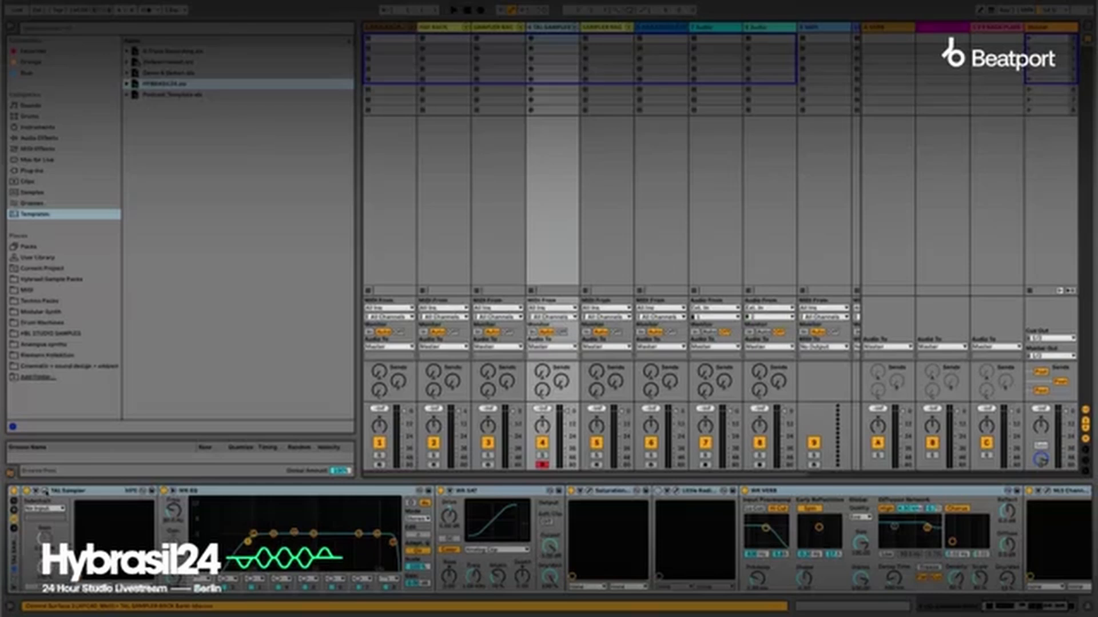
pyautogui.click(50, 491)
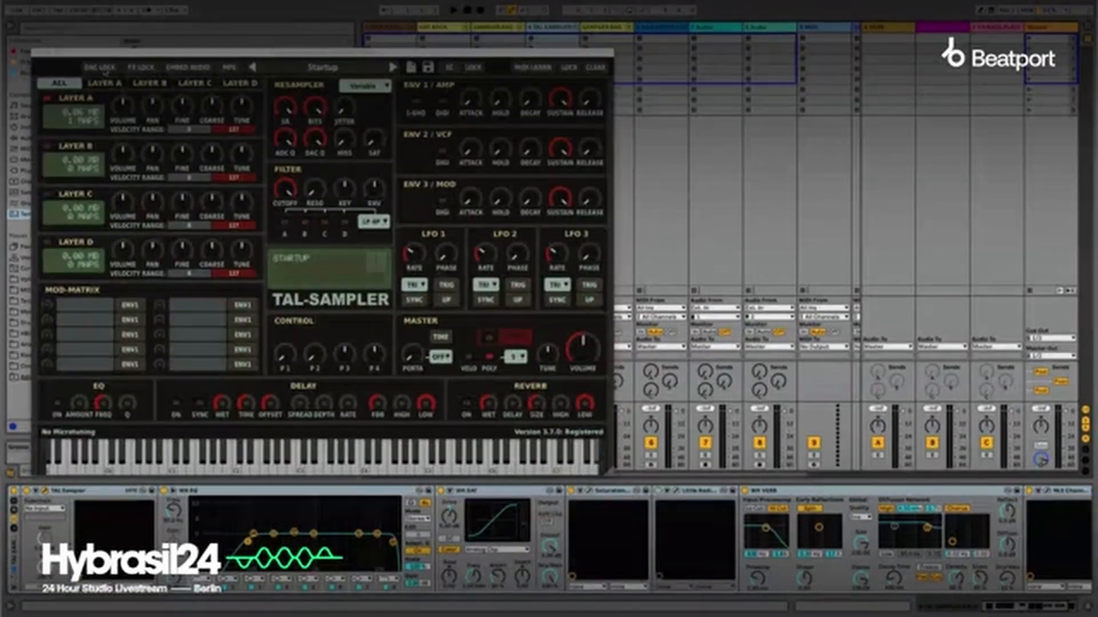
pyautogui.click(37, 52)
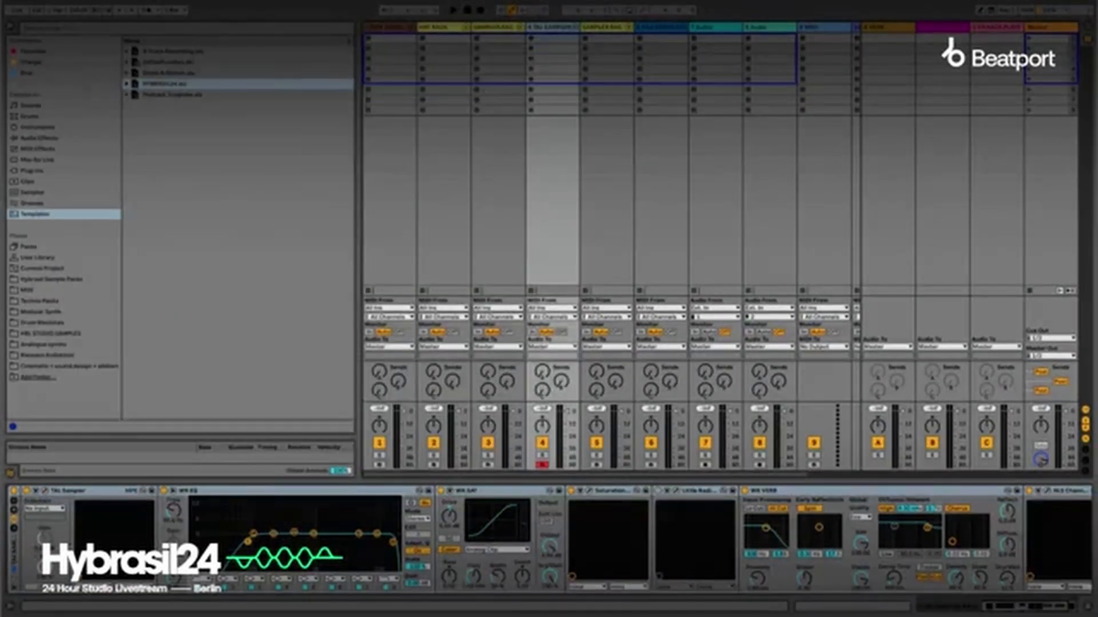
# Review the Kick Rack track's EQ and saturation devices and view the Softube saturation plug-in's interface.
pyautogui.click(389, 29)
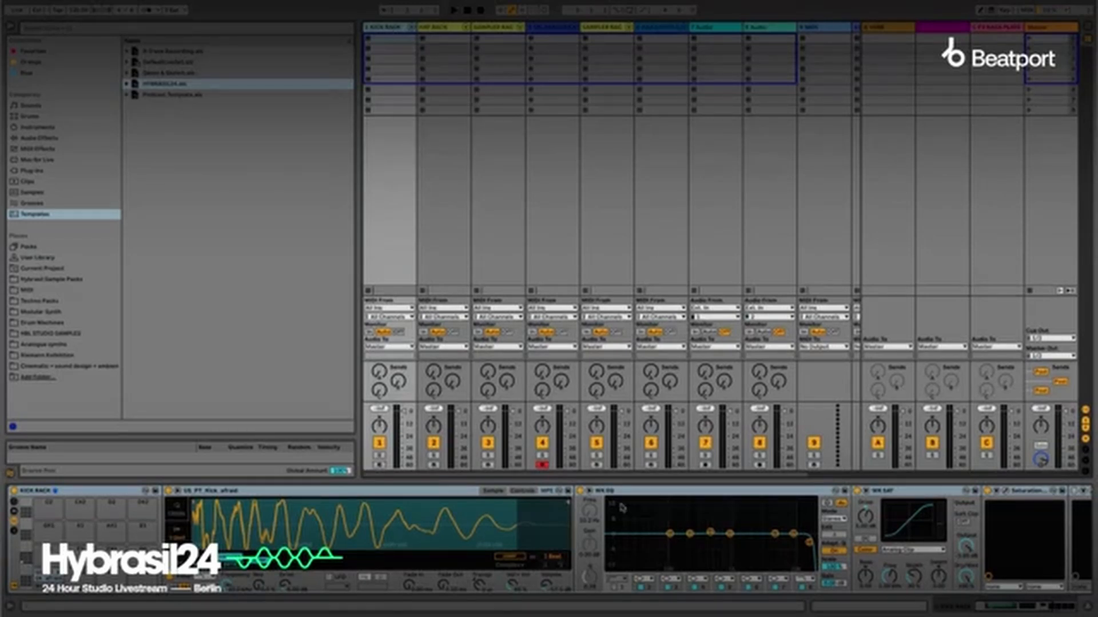
pyautogui.click(637, 492)
pyautogui.click(893, 494)
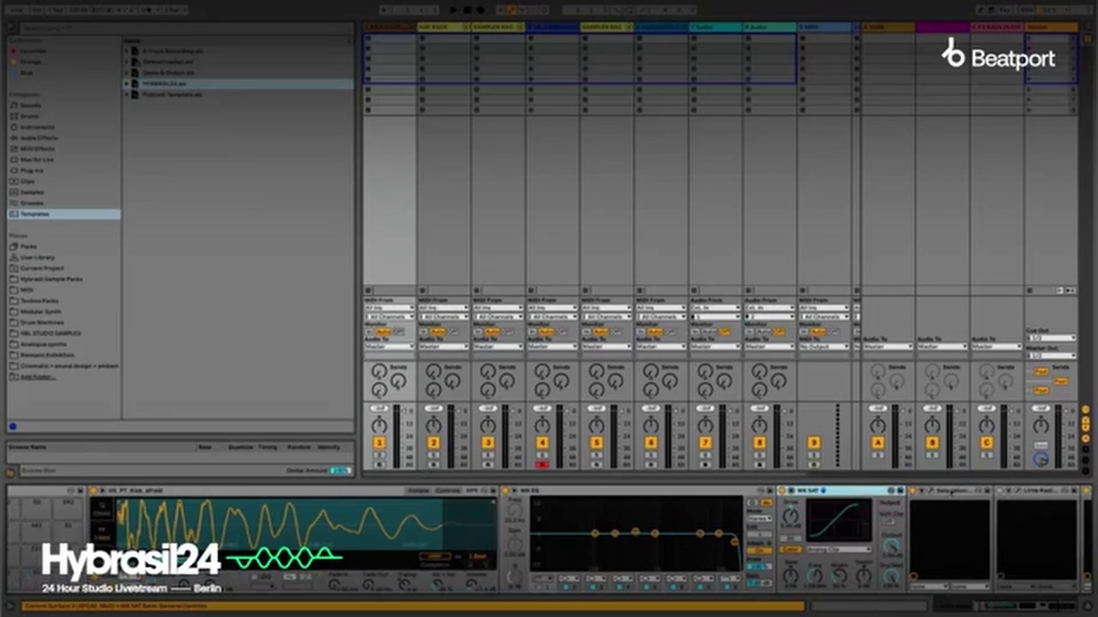
pyautogui.click(930, 493)
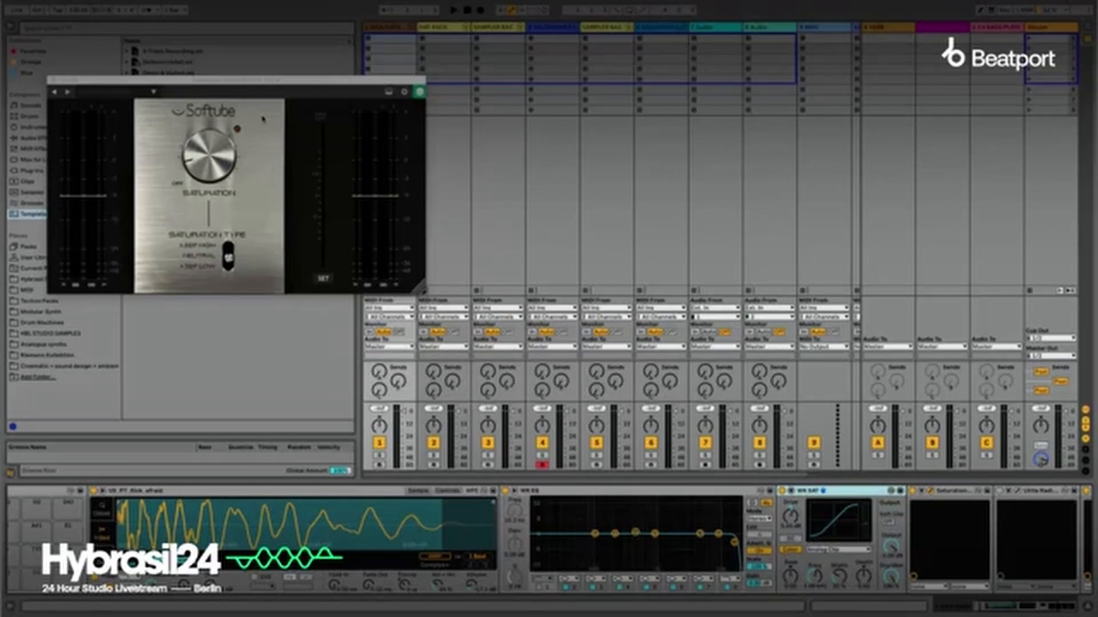
pyautogui.click(53, 80)
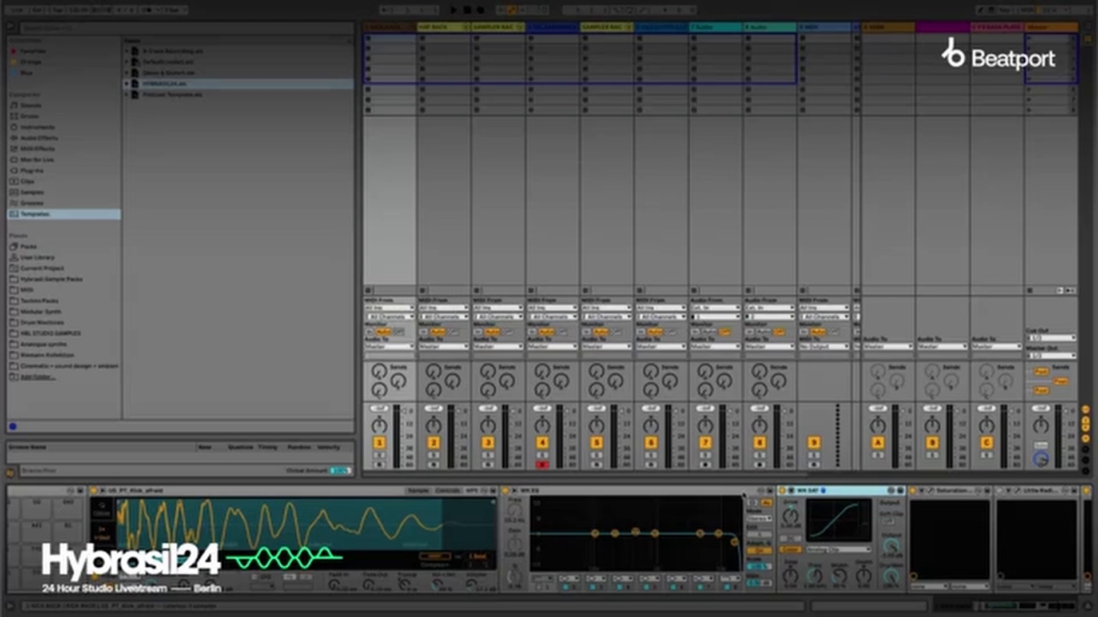
# View the interface of the Little Radiator plug-in on the Kick Rack track, and close it.
pyautogui.hscroll(5, 875, 521)
pyautogui.click(845, 493)
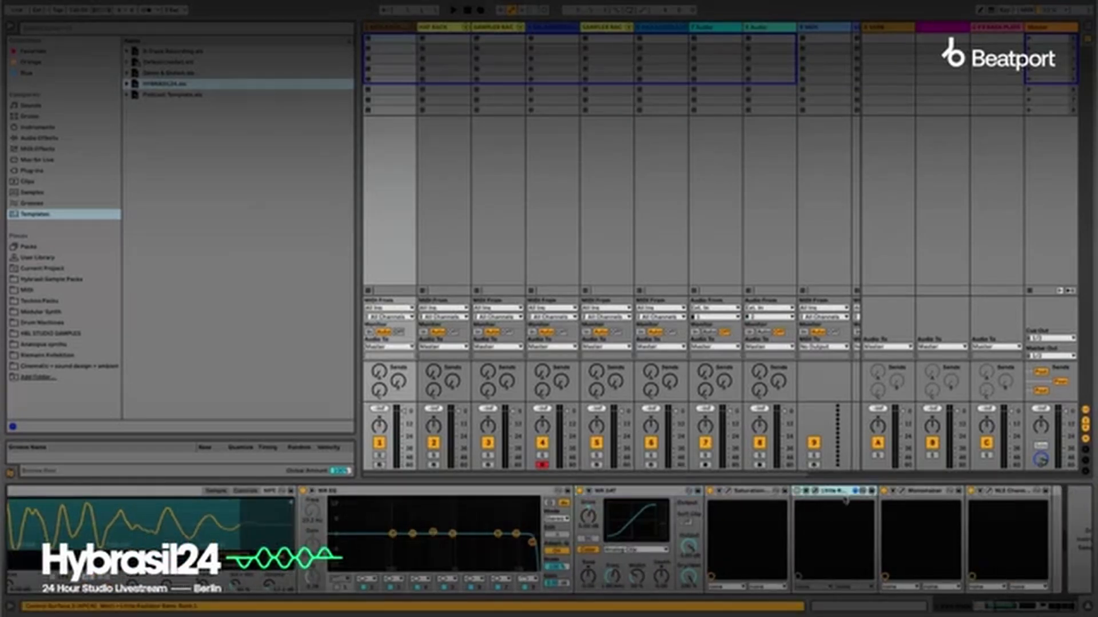
pyautogui.click(815, 491)
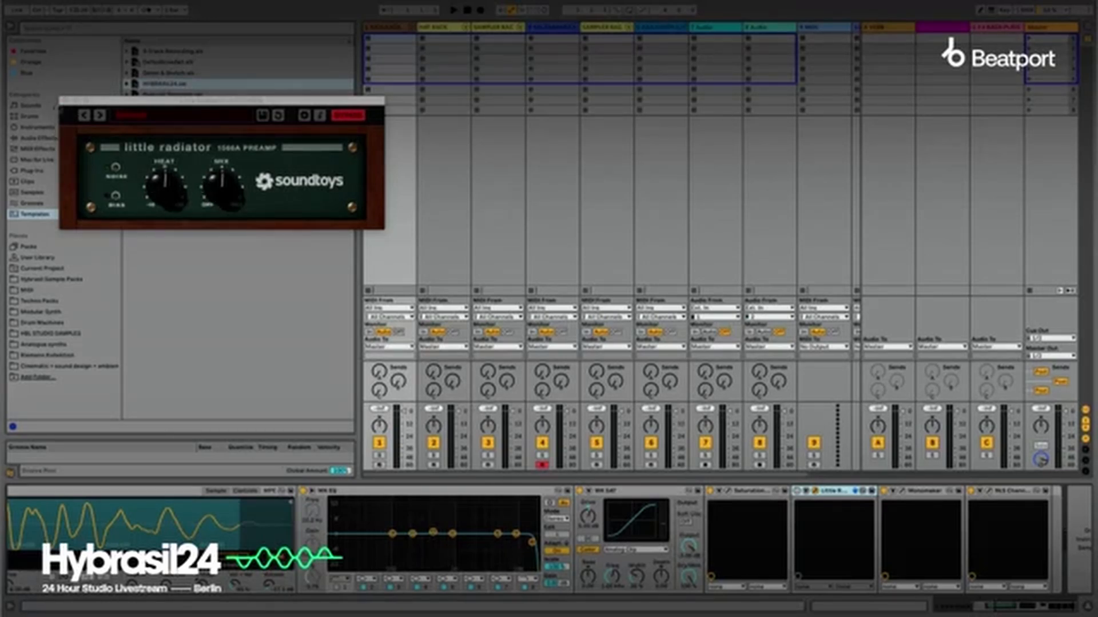
pyautogui.click(64, 100)
# Insert the Soundtoys Radiator Audio Unit before Little Radiator in the Kick Rack track's device chain.
pyautogui.click(33, 170)
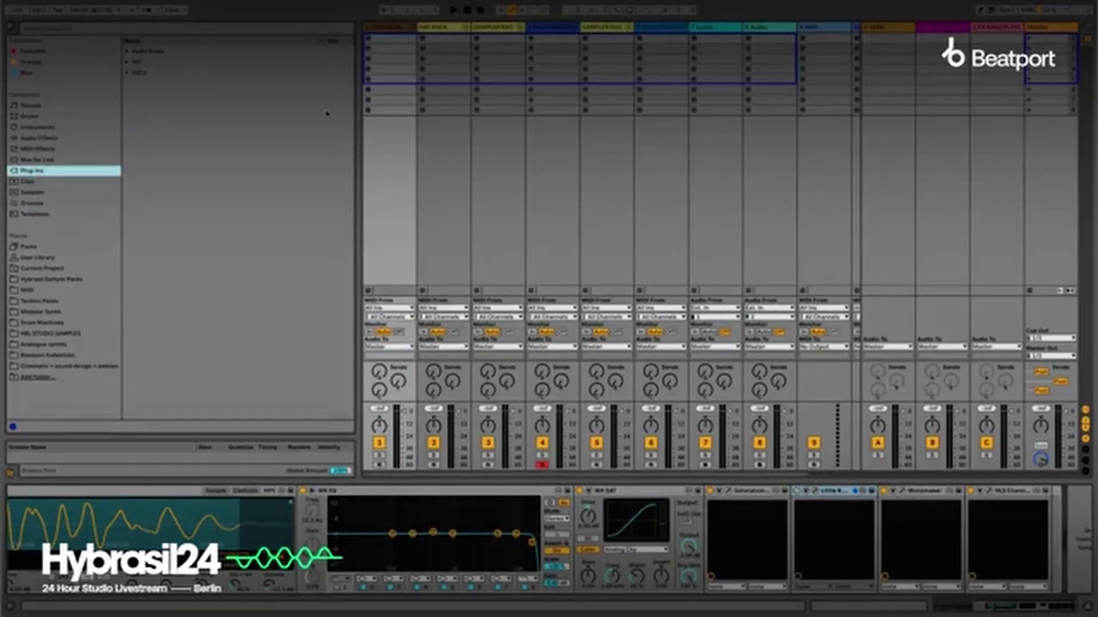
pyautogui.click(127, 51)
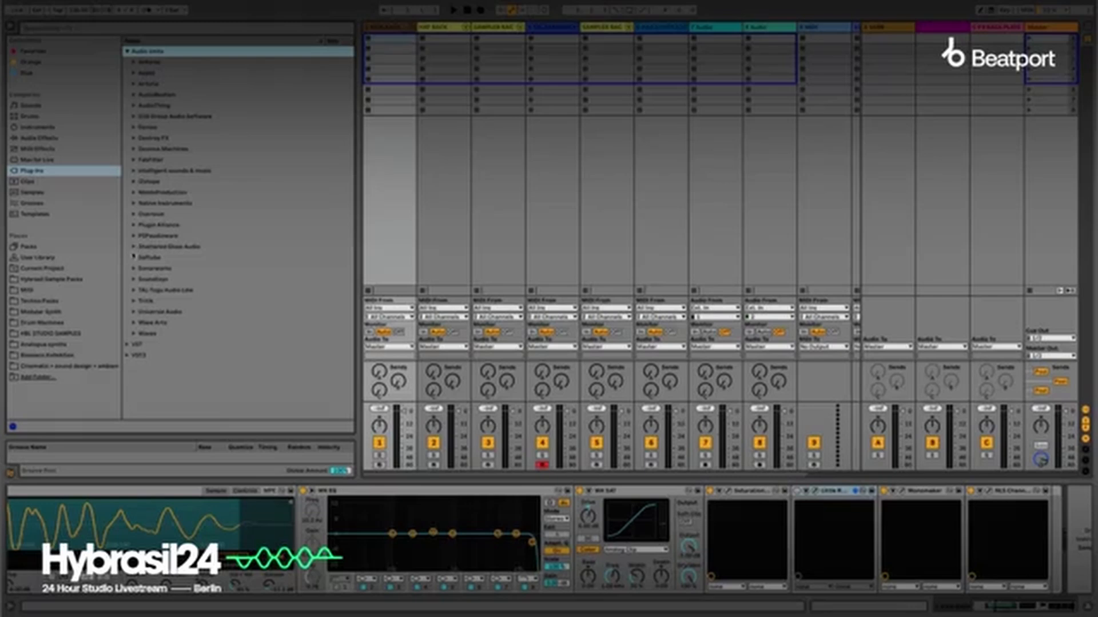
pyautogui.click(135, 280)
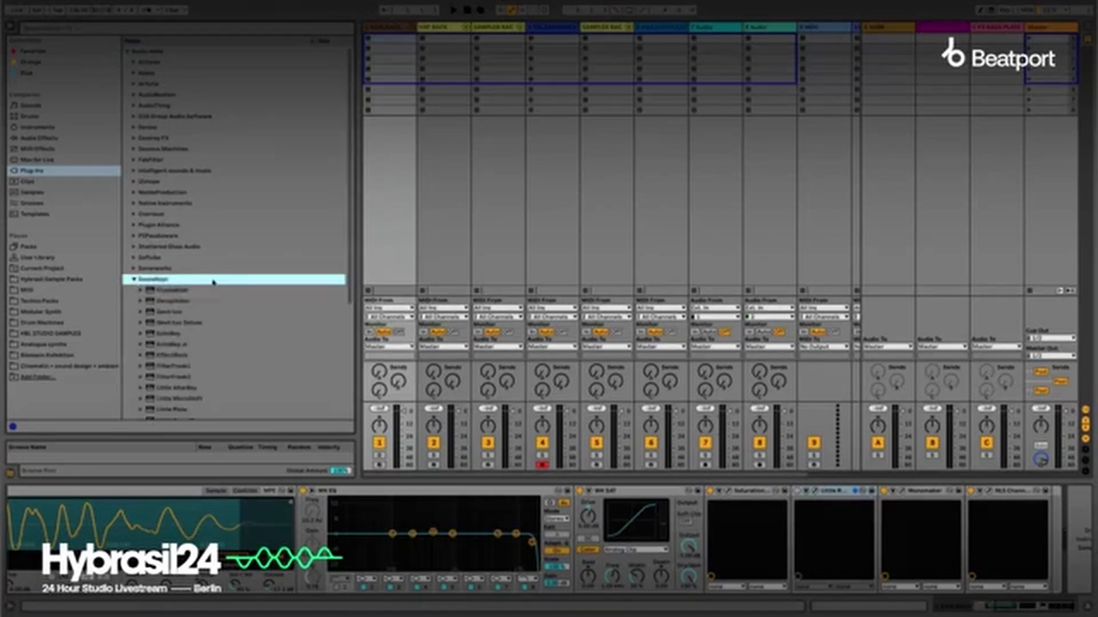
pyautogui.moveTo(350, 260); pyautogui.dragTo(351, 351)
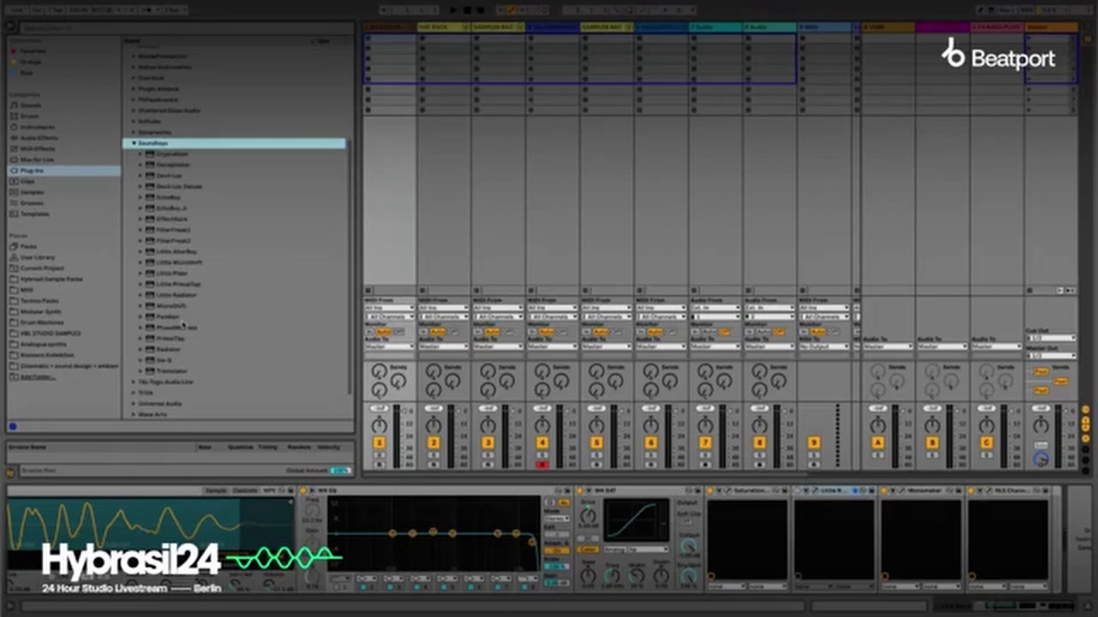
pyautogui.moveTo(180, 350); pyautogui.dragTo(784, 514)
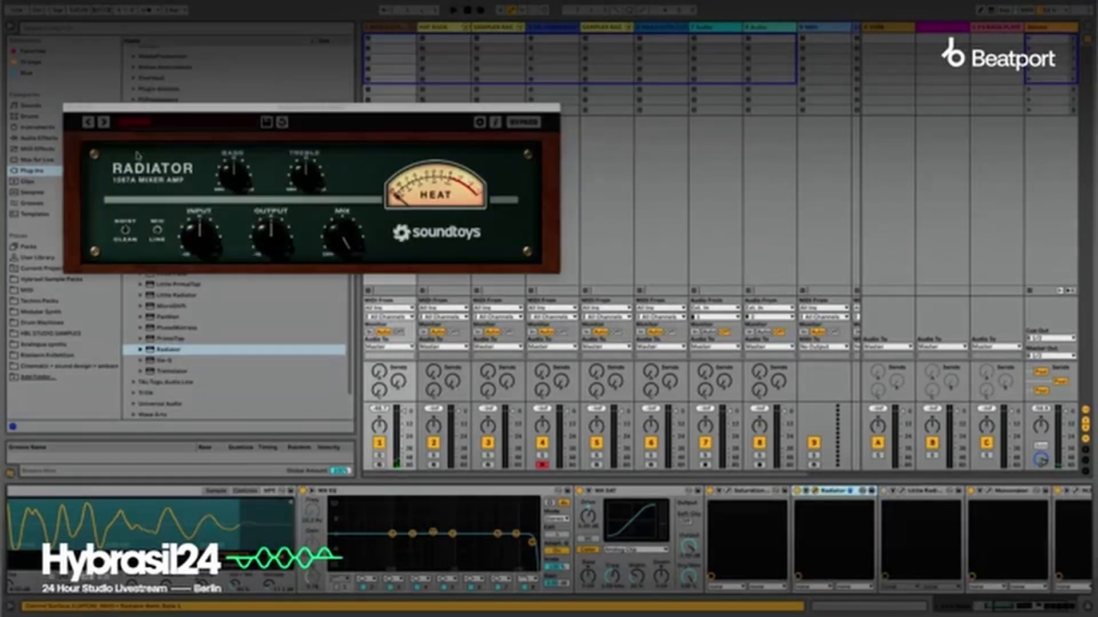
# Set Radiator's noise switch to Clean, close its interface and turn the Radiator device off.
pyautogui.click(125, 231)
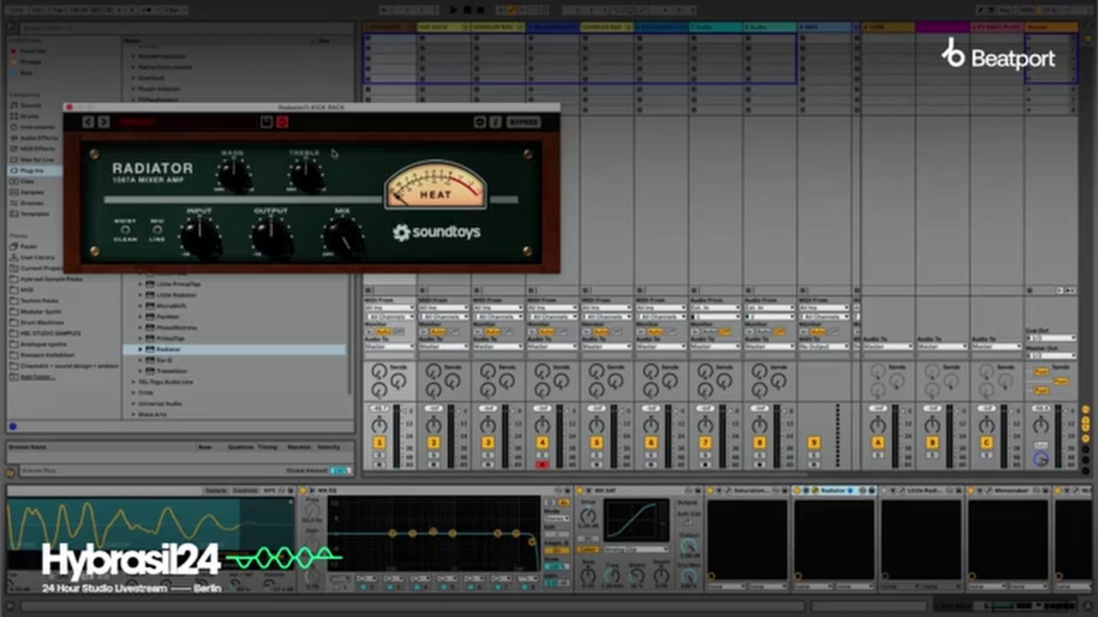
pyautogui.click(69, 108)
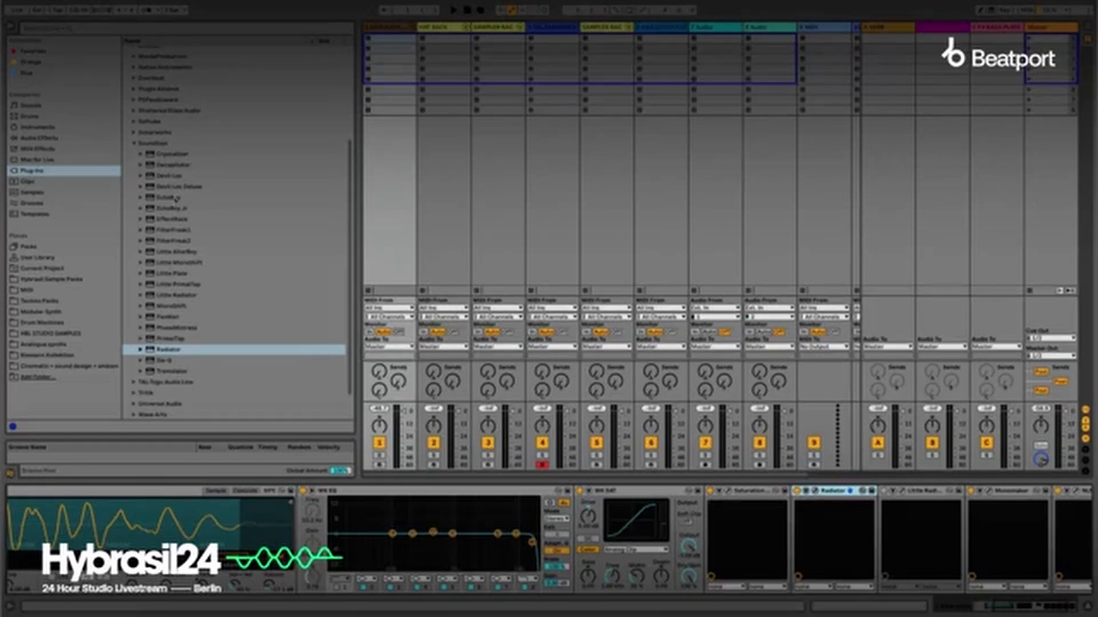
pyautogui.click(177, 165)
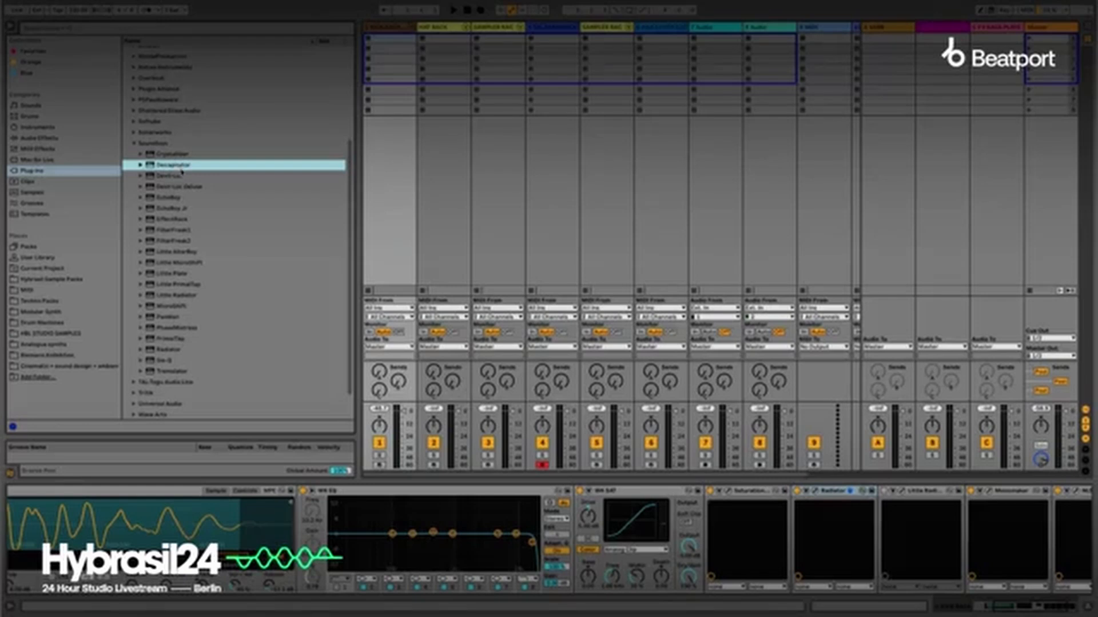
pyautogui.click(797, 493)
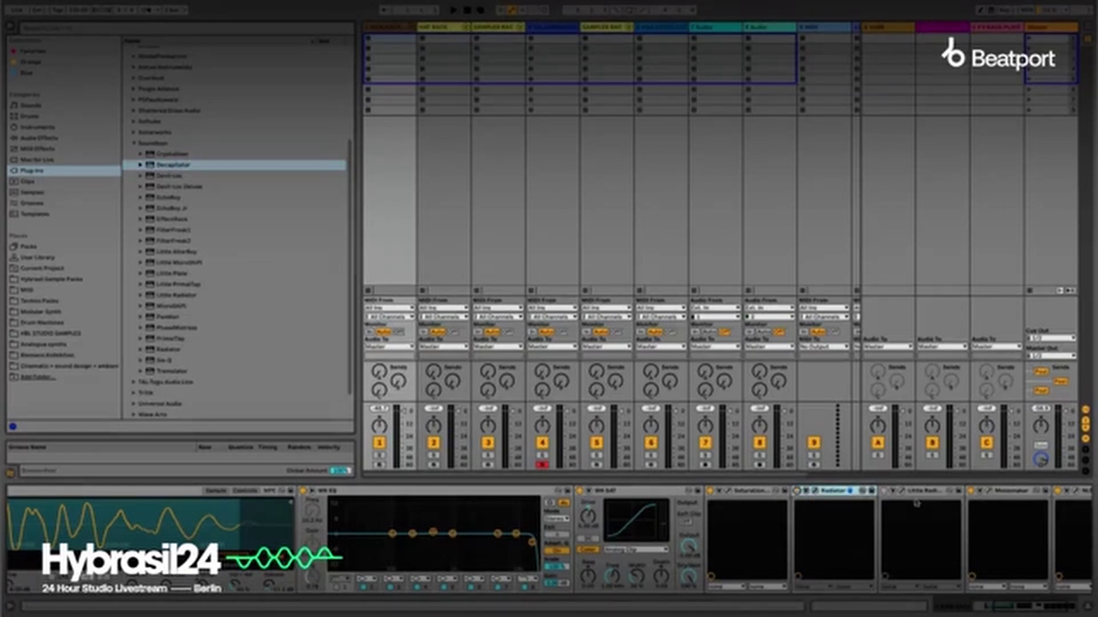
# View the NLS Channel plug-in's interface at the end of the Kick Rack chain, and close it.
pyautogui.scroll(-3, 915, 504)
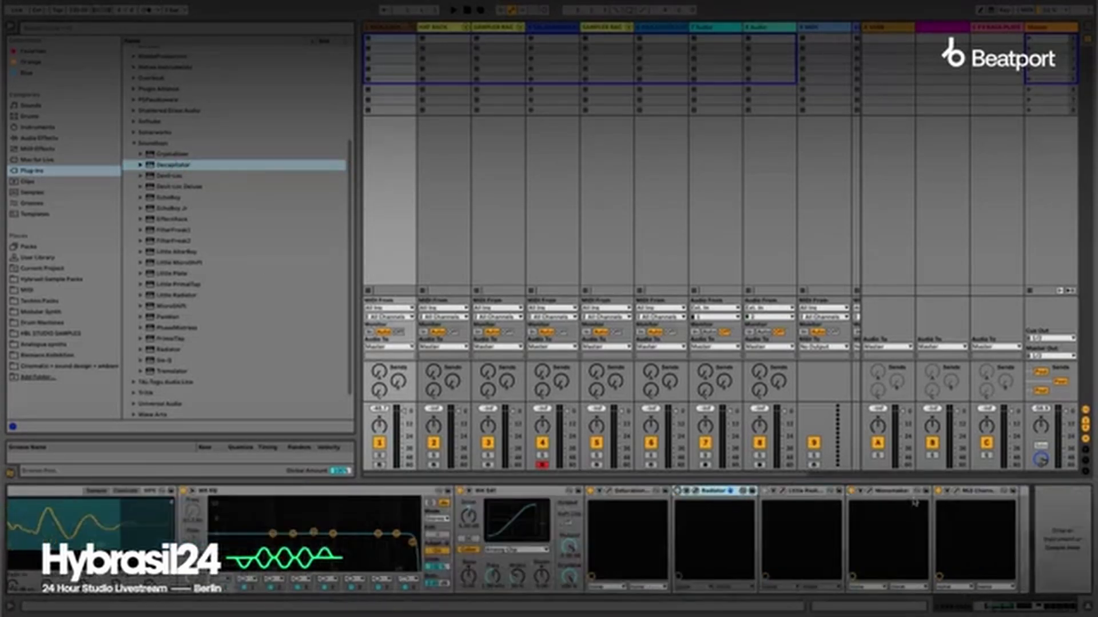
pyautogui.click(949, 491)
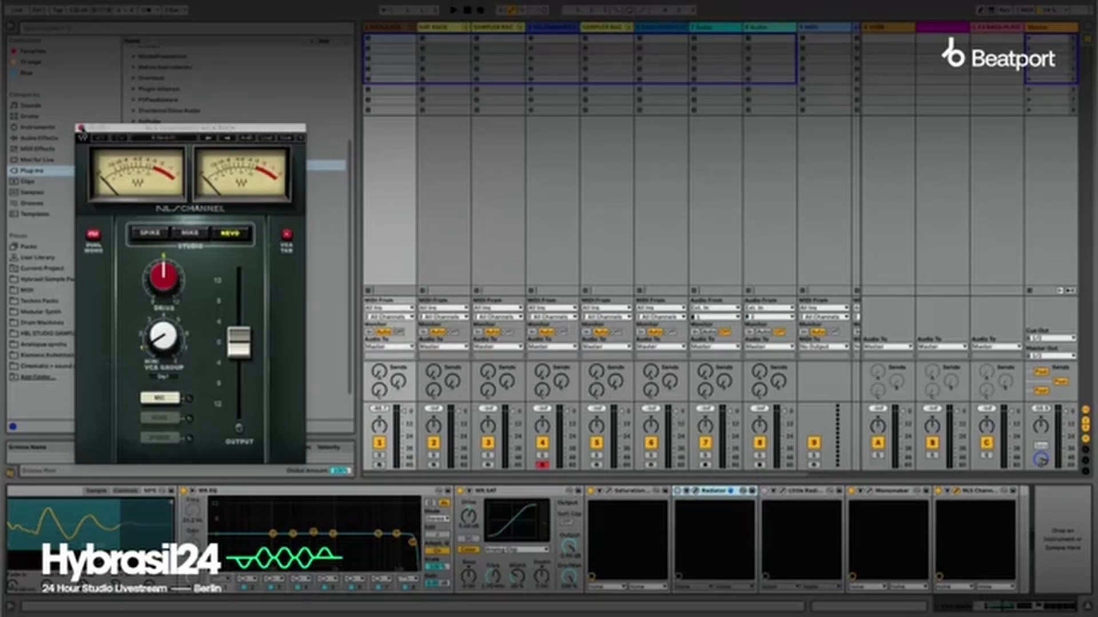
pyautogui.click(81, 128)
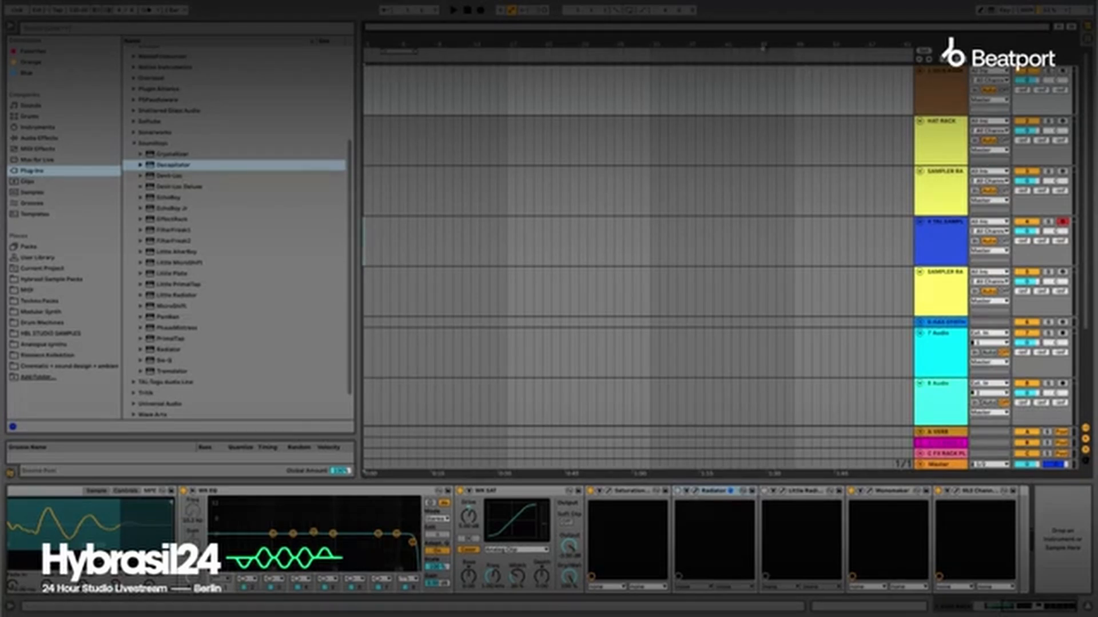
# Return to the Session View and inspect the devices on return tracks A and B, including EchoBoy's interface.
pyautogui.press('Tab')
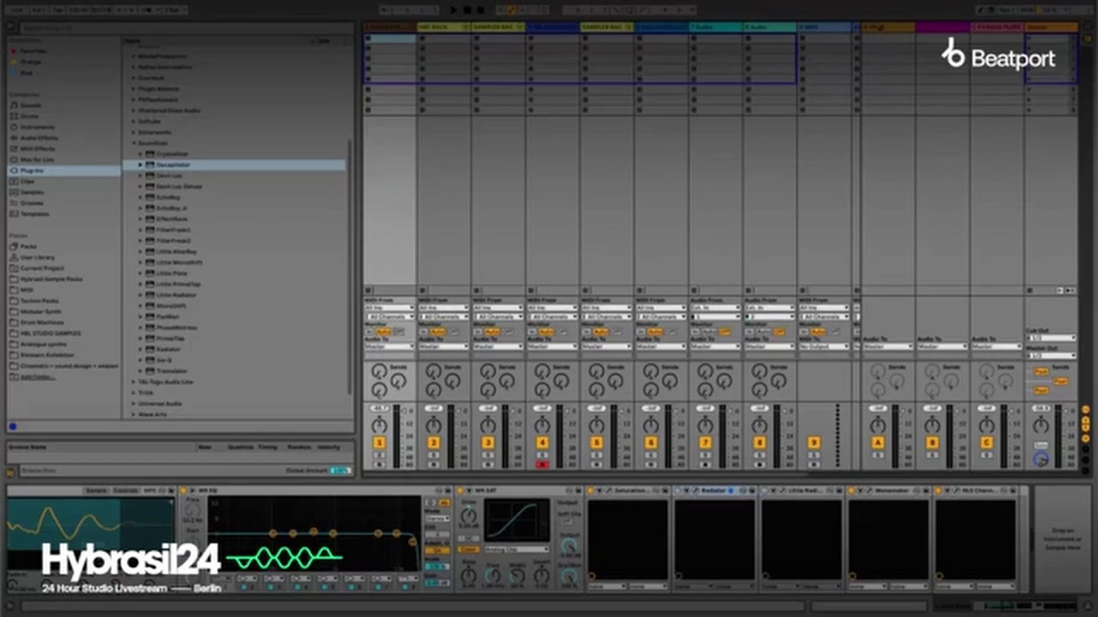
pyautogui.click(885, 28)
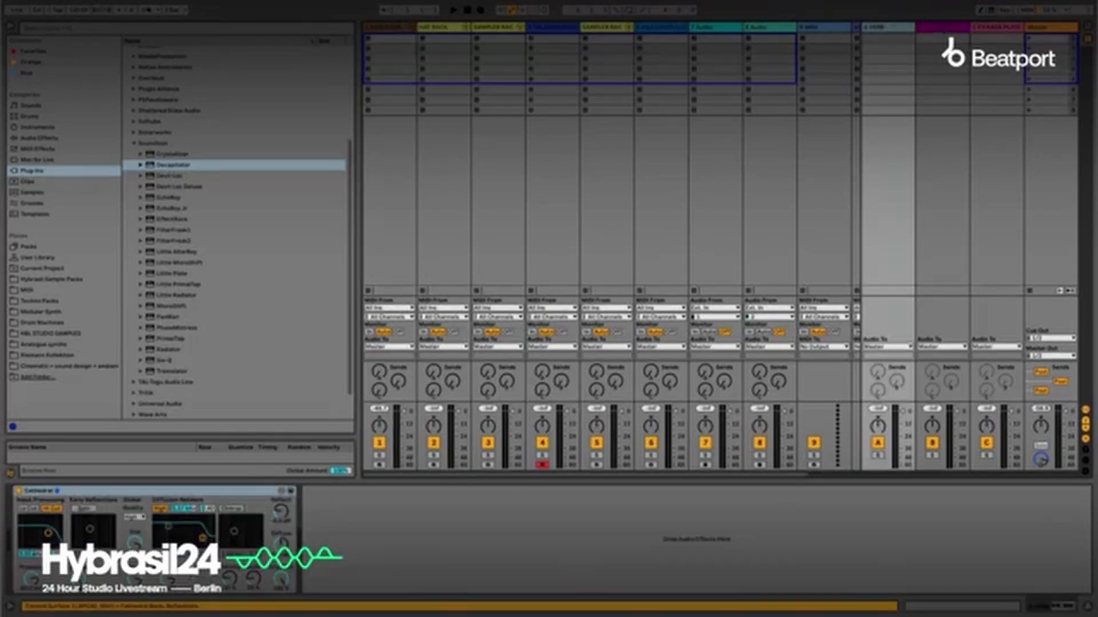
pyautogui.click(949, 28)
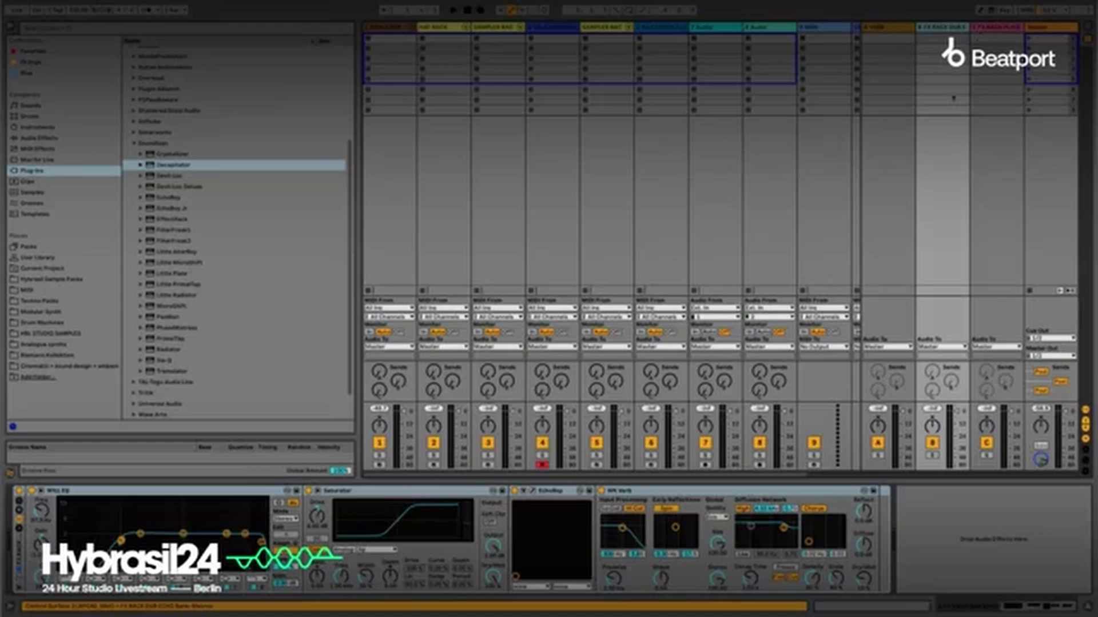
pyautogui.click(535, 491)
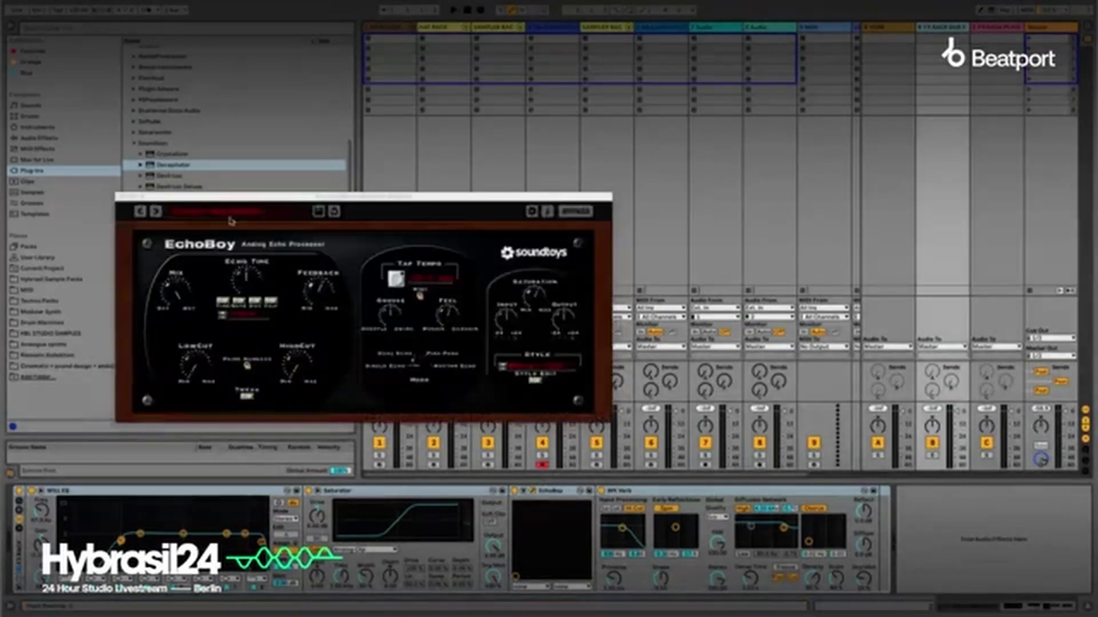
pyautogui.click(121, 198)
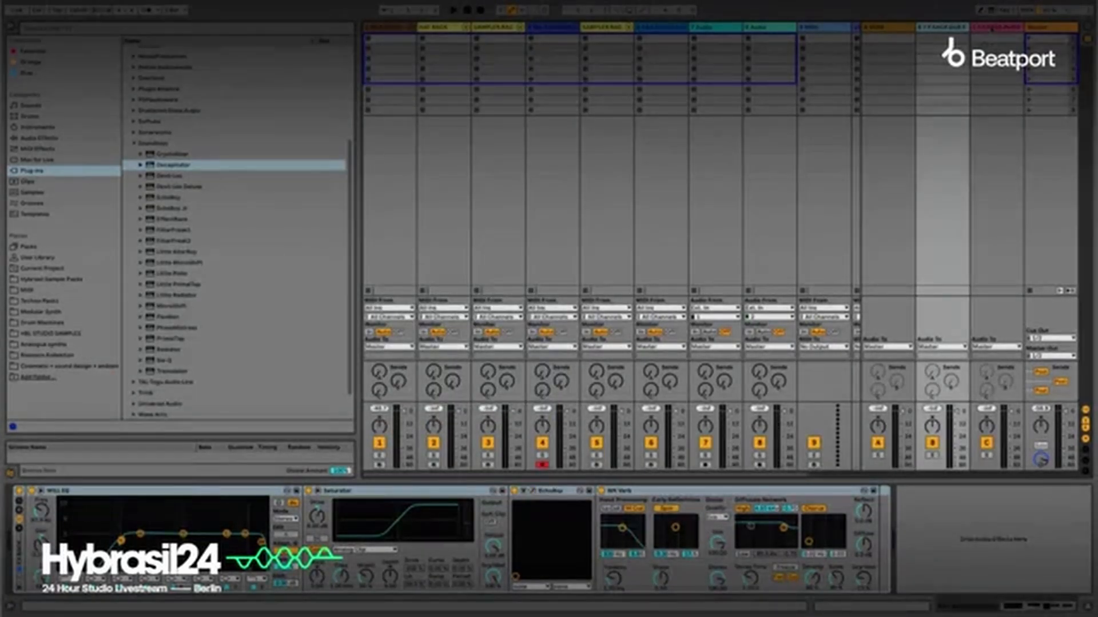
# Inspect the devices on return track C, FX Rack Plate Verb, including the Little Plate interface.
pyautogui.click(992, 28)
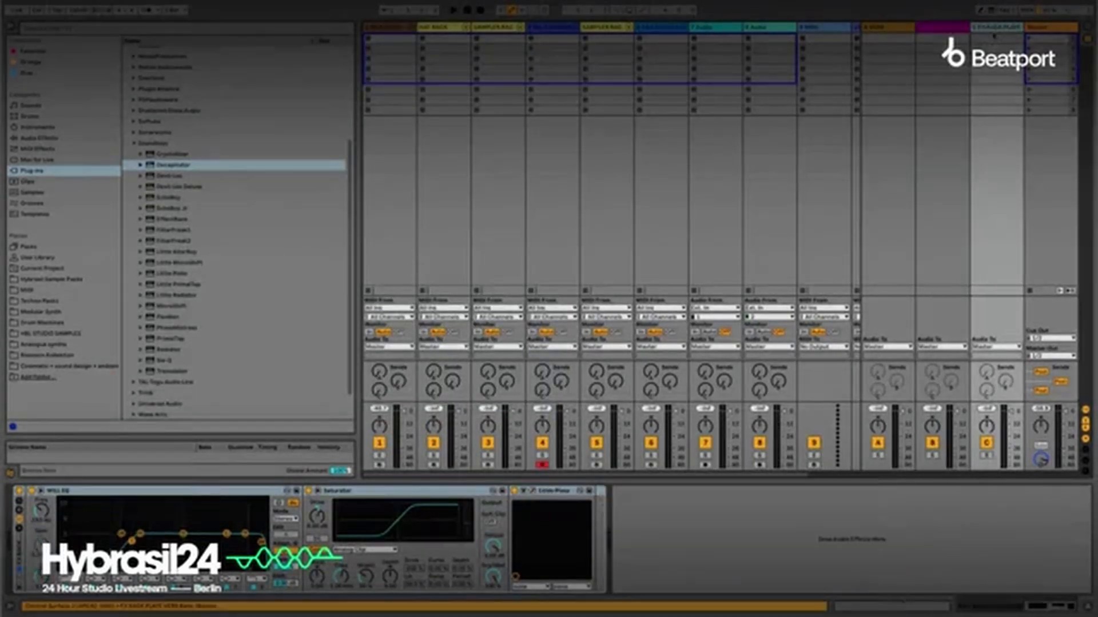
pyautogui.click(534, 491)
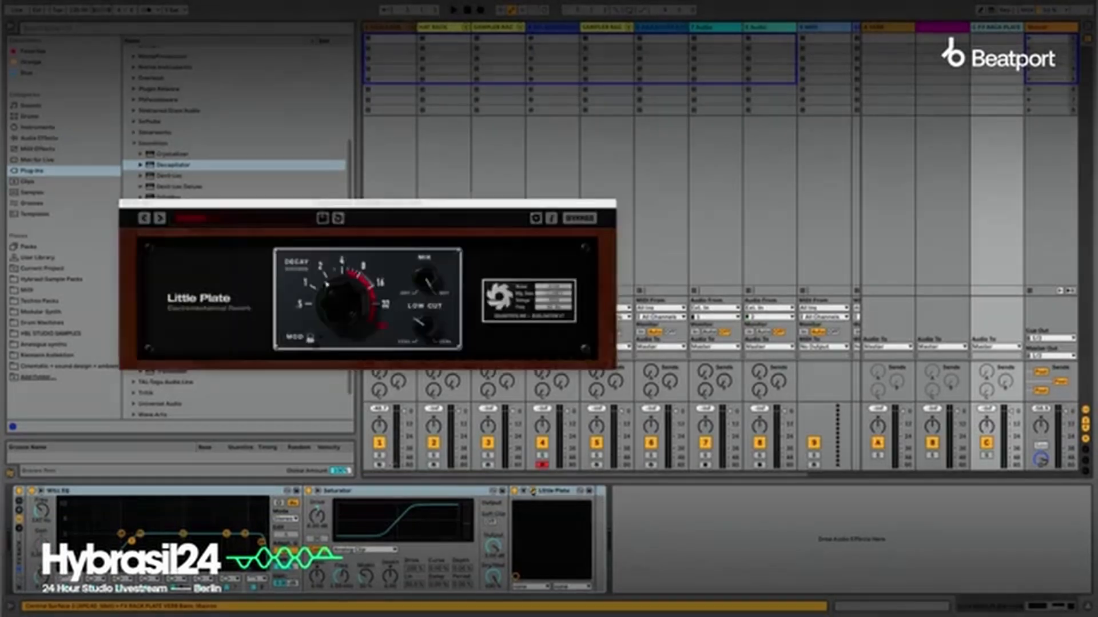
pyautogui.click(124, 204)
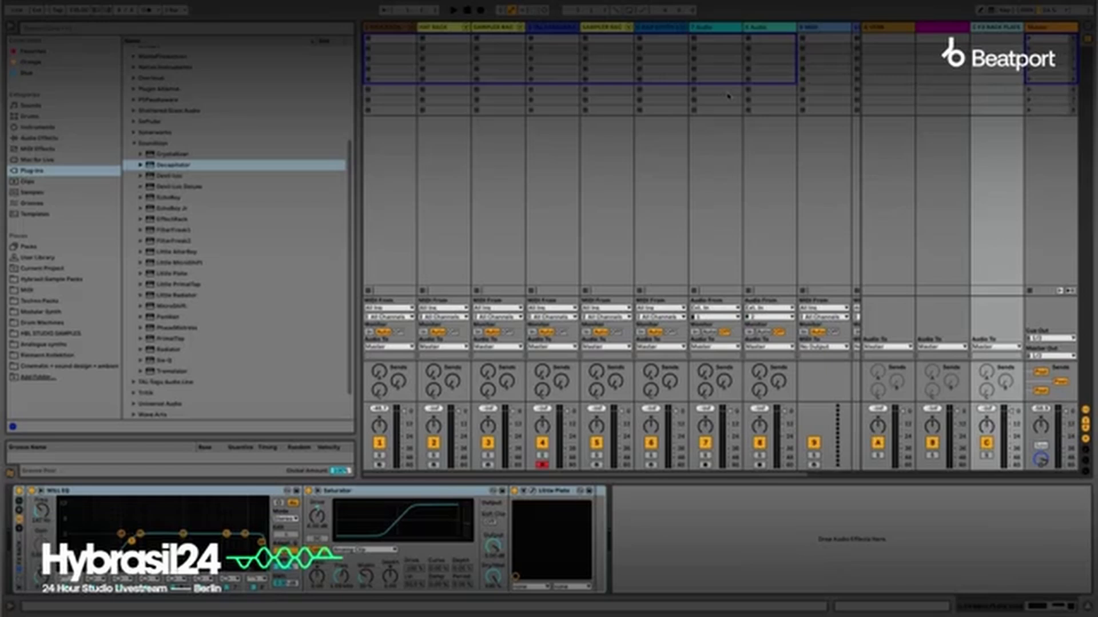
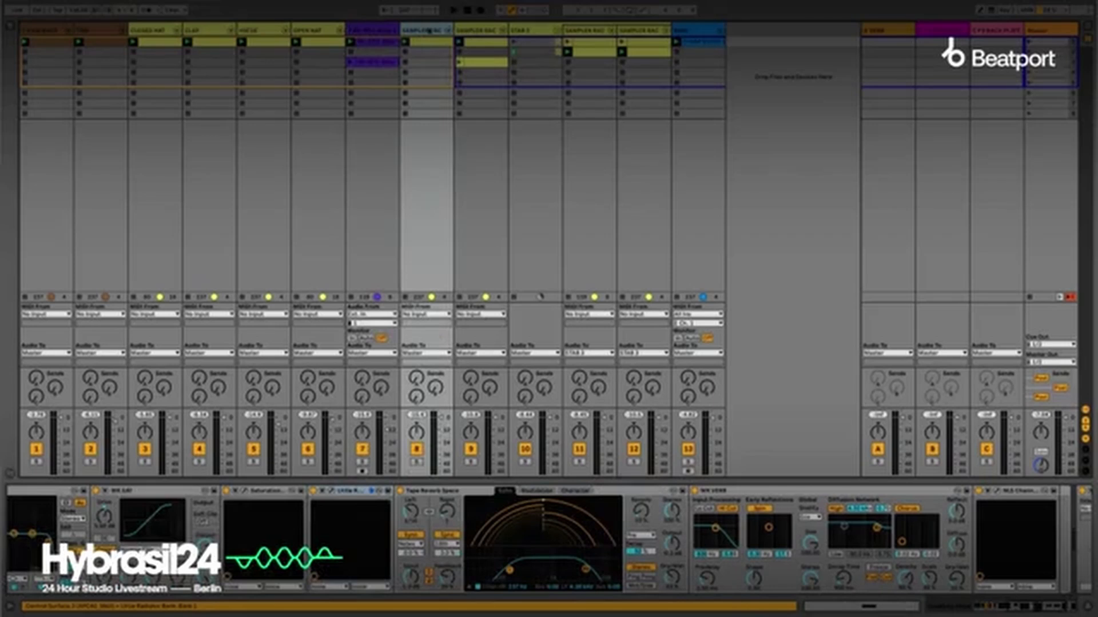
# Rename the eighth track as VOX and the Sampler Rack in the ninth track as STAB.
pyautogui.press('super+r')
pyautogui.write('VO')
pyautogui.press('Return')
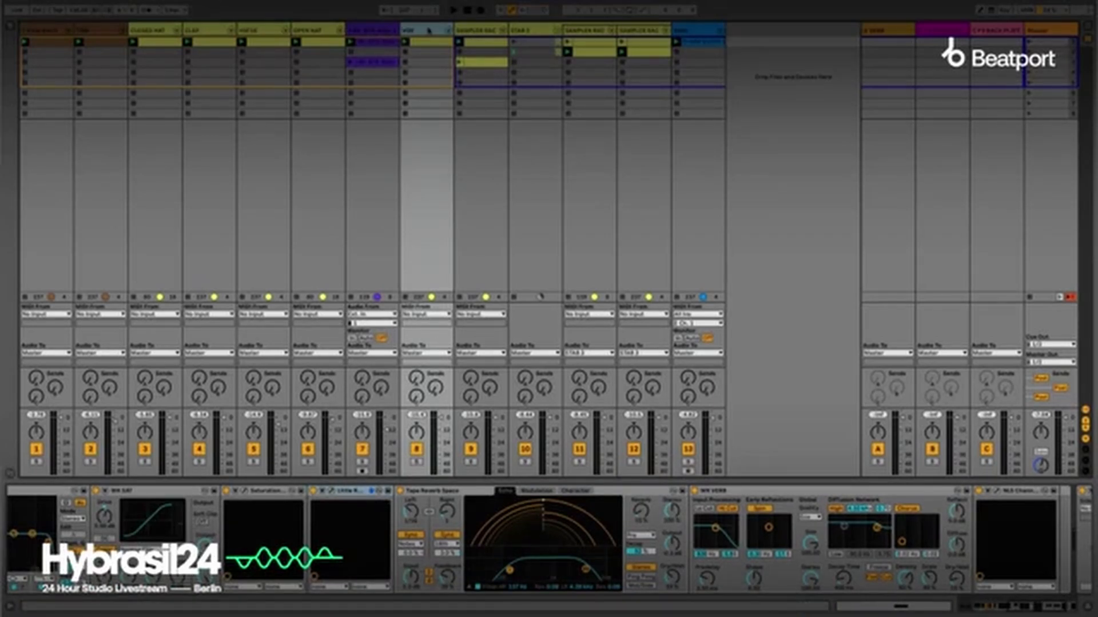
pyautogui.click(469, 29)
pyautogui.click(531, 29)
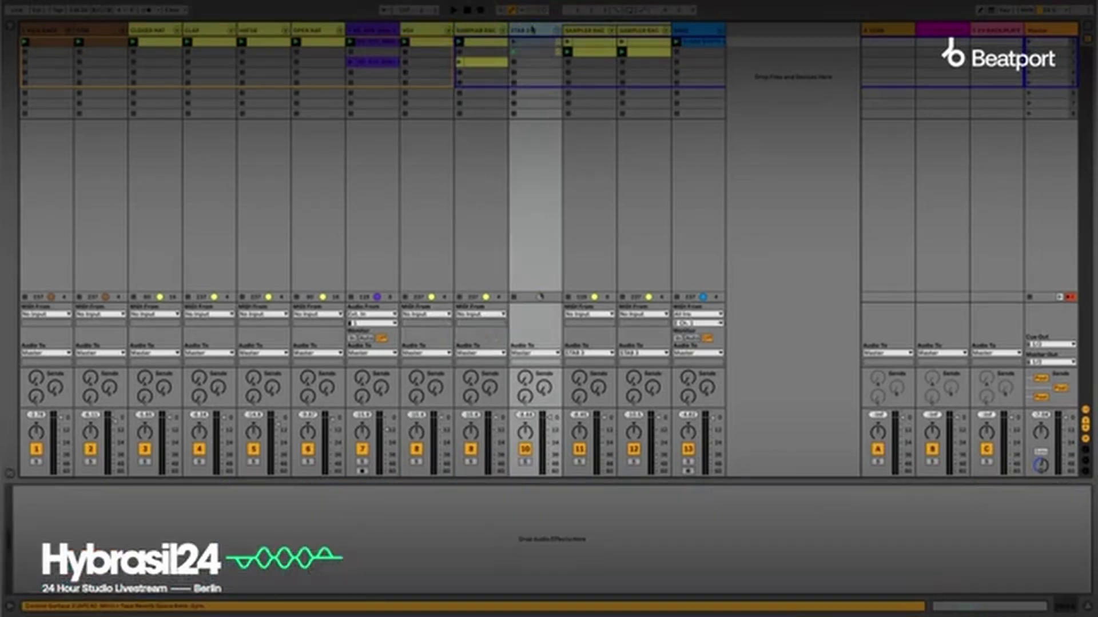
pyautogui.click(469, 31)
pyautogui.press('super+r')
pyautogui.write('S')
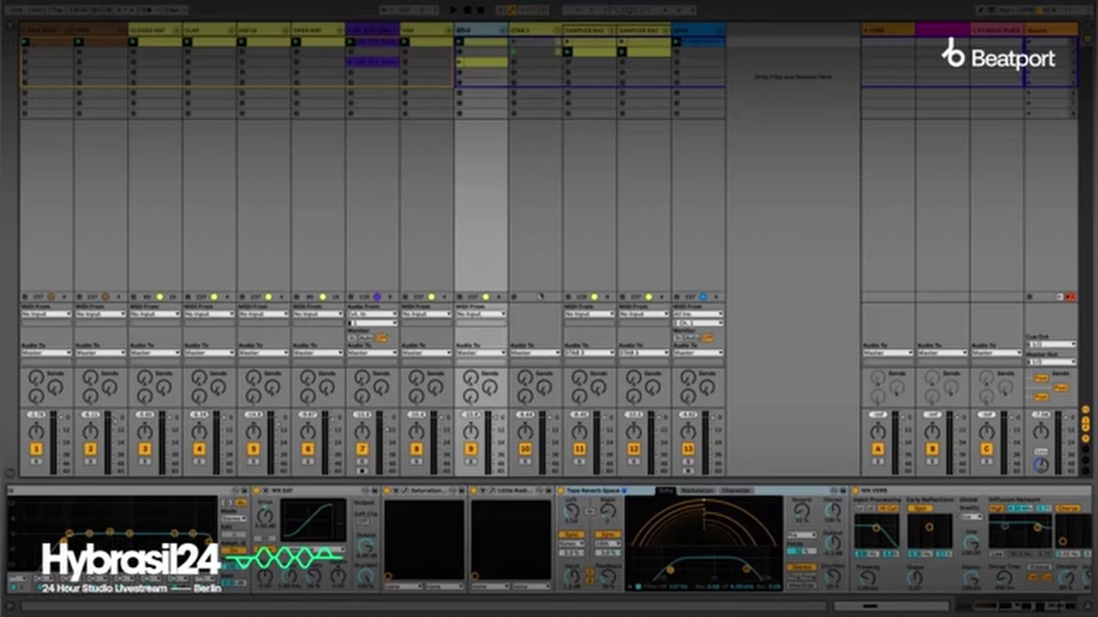
# Play the running clips of all tracks together and stop playback.
pyautogui.press('space')
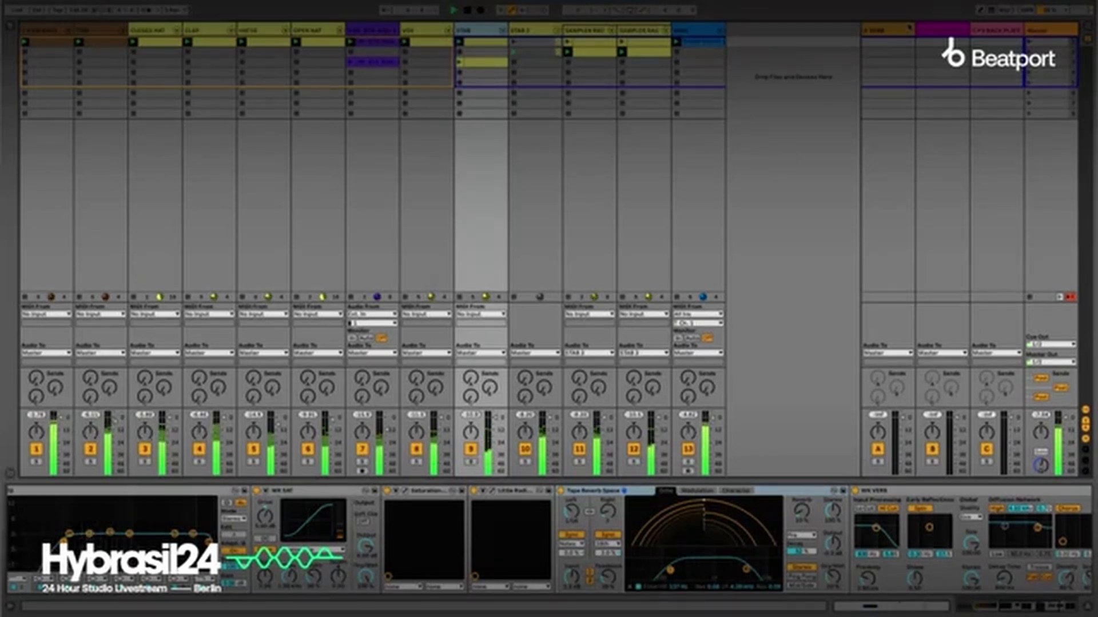
pyautogui.press('space')
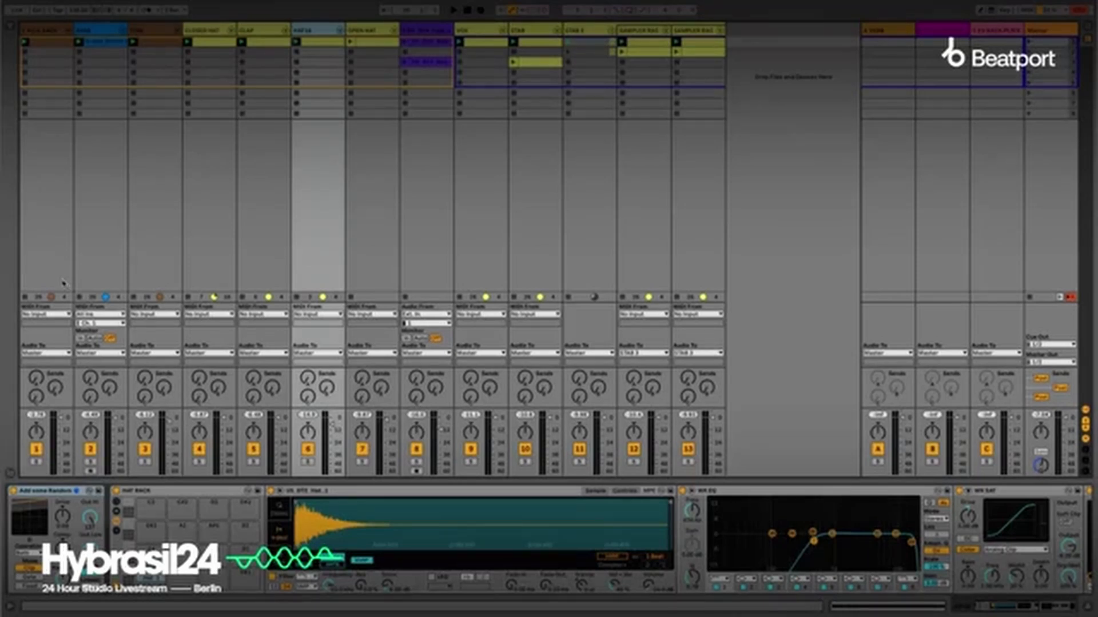
# Start playback with the kick track soloed, audition the bass track alone, and solo both together.
pyautogui.click(36, 461)
pyautogui.press('space')
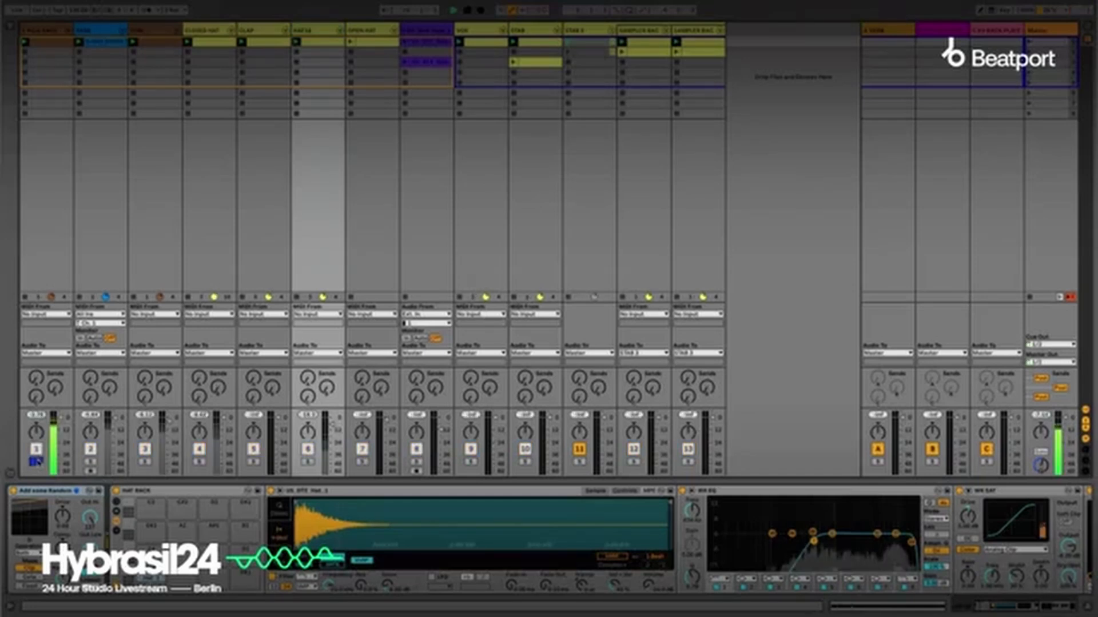
pyautogui.click(90, 460)
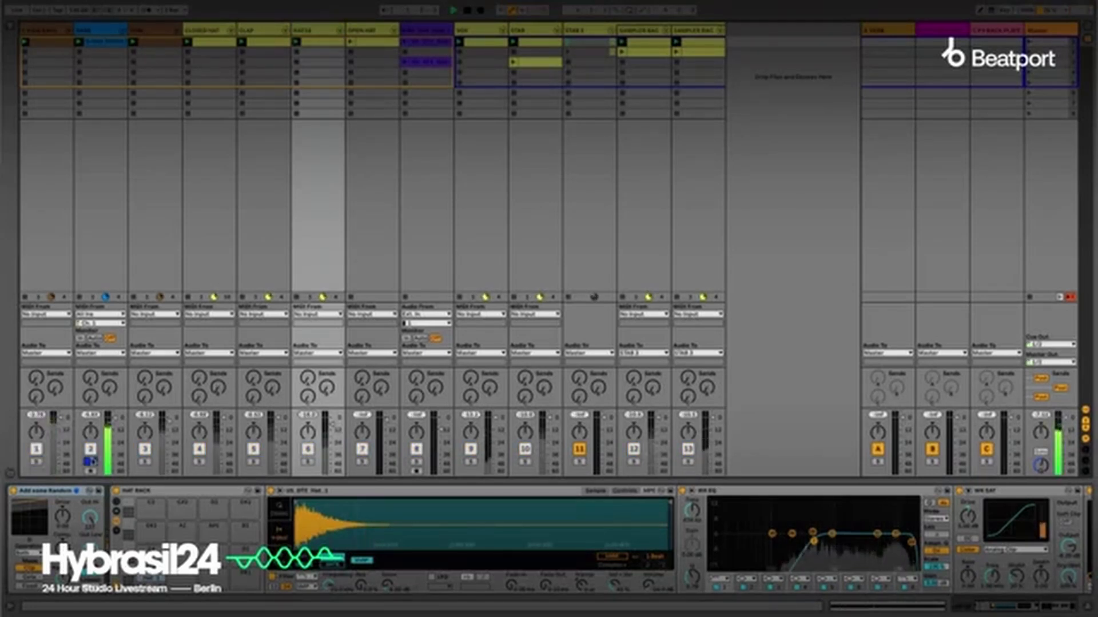
pyautogui.keyDown('ctrl'); pyautogui.click(38, 462); pyautogui.keyUp('ctrl')
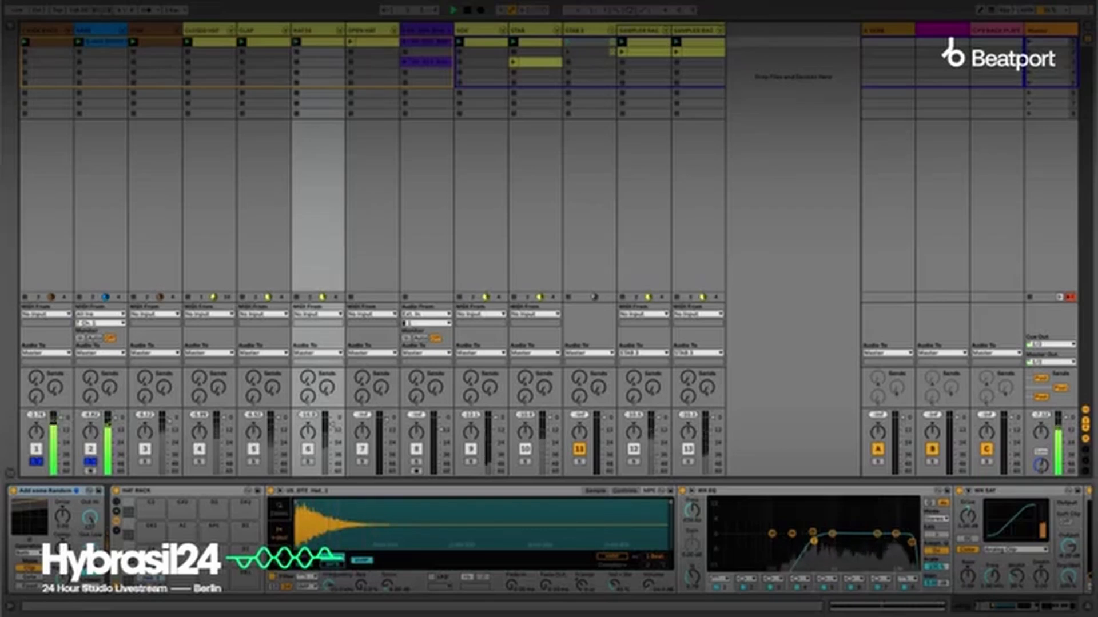
# Add tracks 3 to 7 to the solo selection one by one and launch the open hat clip.
pyautogui.keyDown('ctrl'); pyautogui.click(145, 462); pyautogui.keyUp('ctrl')
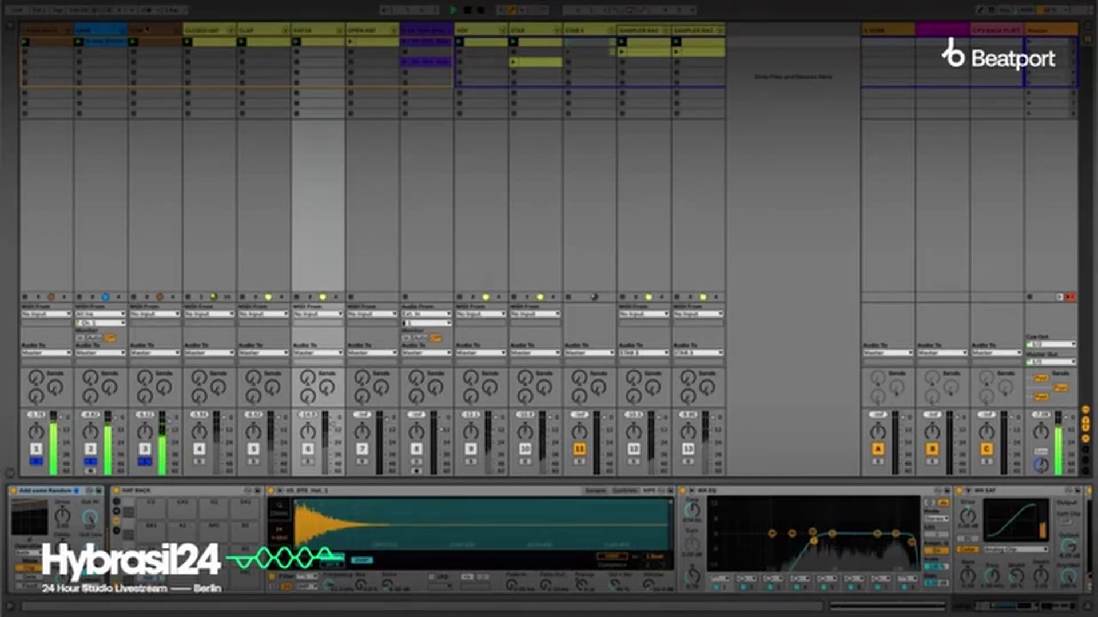
pyautogui.keyDown('ctrl'); pyautogui.click(200, 462); pyautogui.keyUp('ctrl')
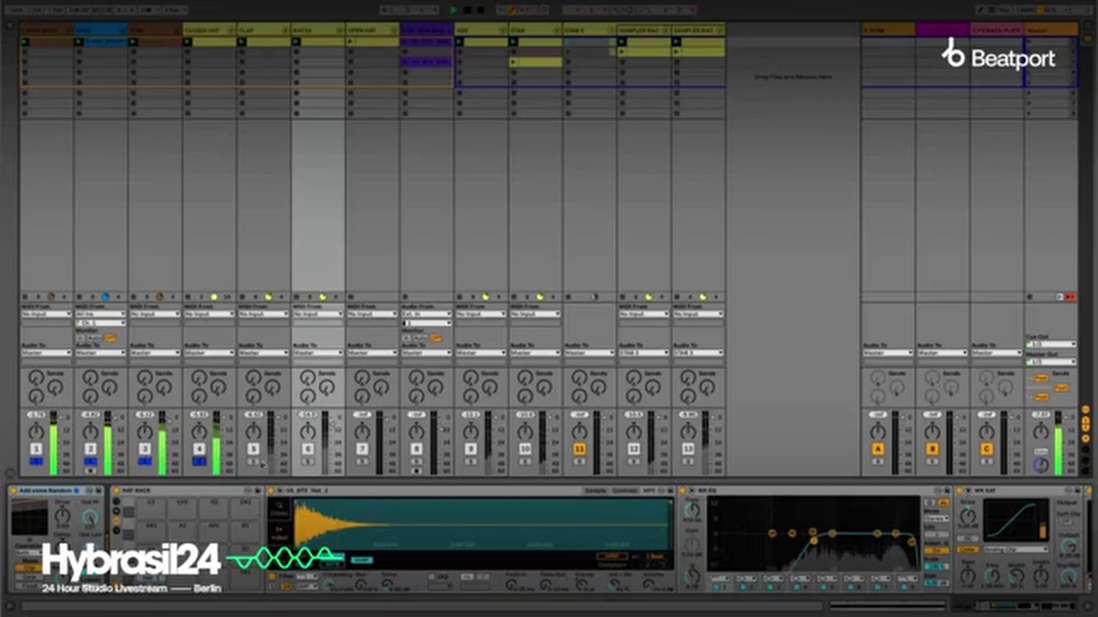
pyautogui.keyDown('ctrl'); pyautogui.click(254, 462); pyautogui.keyUp('ctrl')
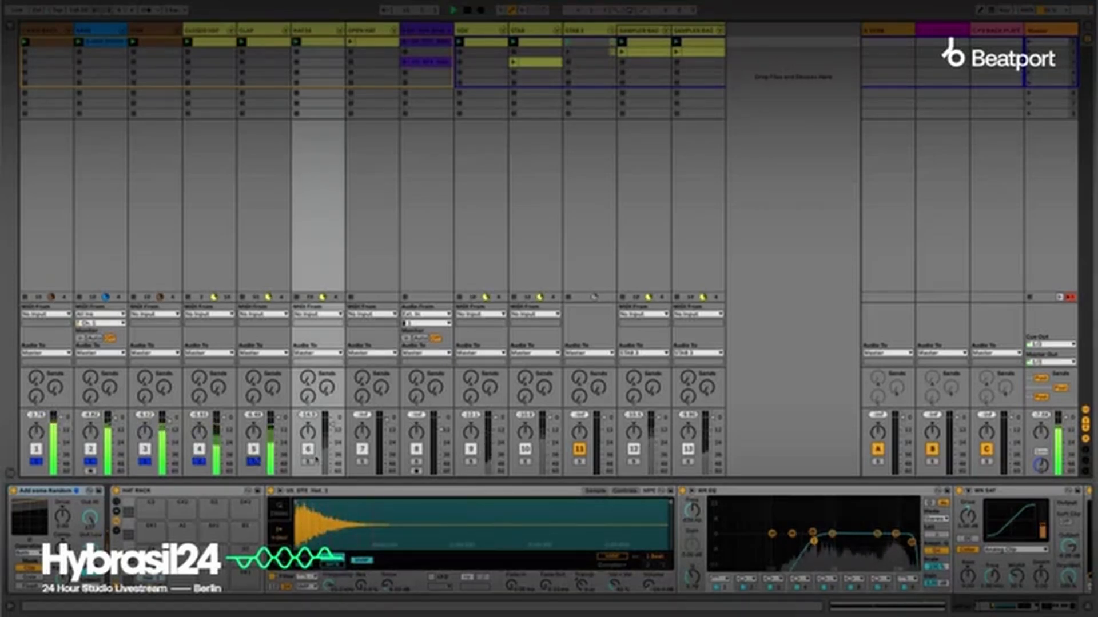
pyautogui.keyDown('ctrl'); pyautogui.click(309, 461); pyautogui.keyUp('ctrl')
pyautogui.keyDown('ctrl'); pyautogui.click(362, 462); pyautogui.keyUp('ctrl')
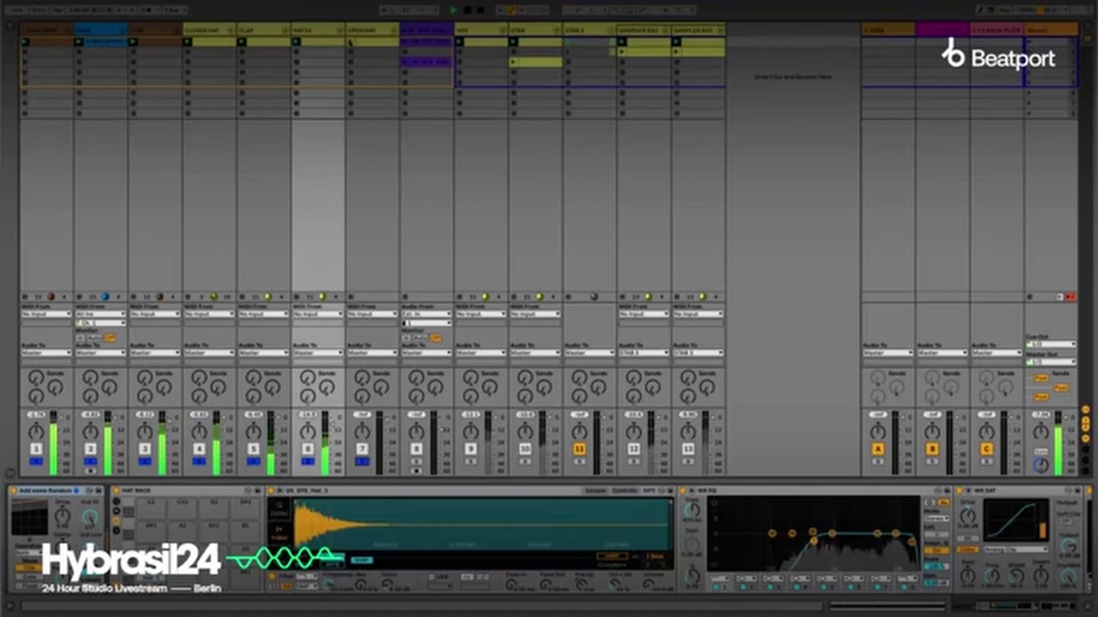
pyautogui.click(354, 34)
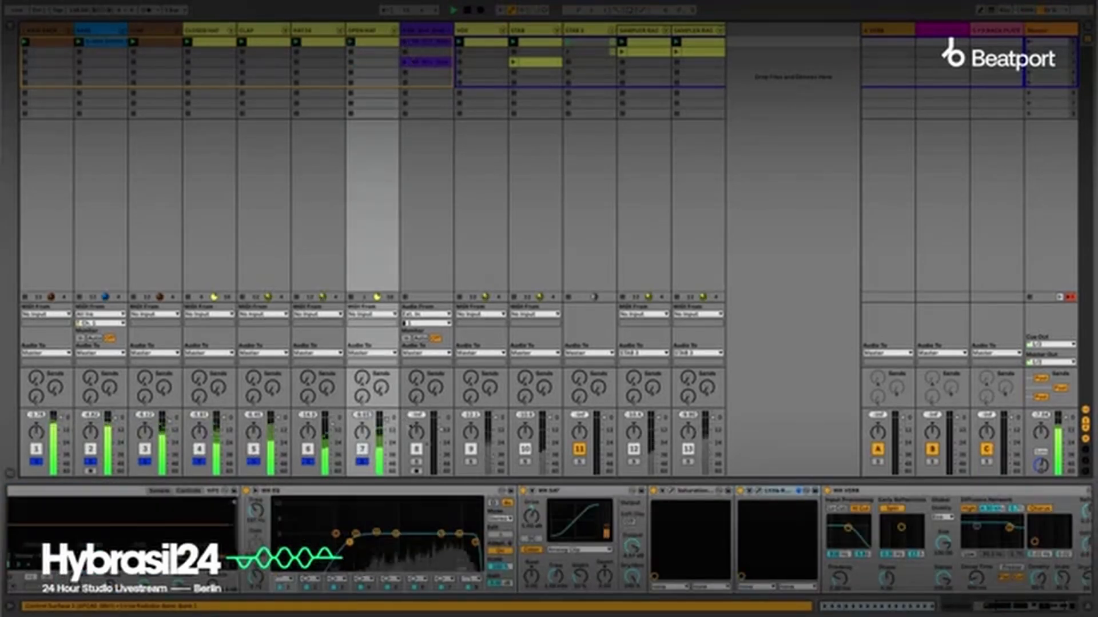
# Add the VOX track, the STAB track and the stab group on track 11 to the soloed tracks.
pyautogui.keyDown('ctrl'); pyautogui.click(471, 462); pyautogui.keyUp('ctrl')
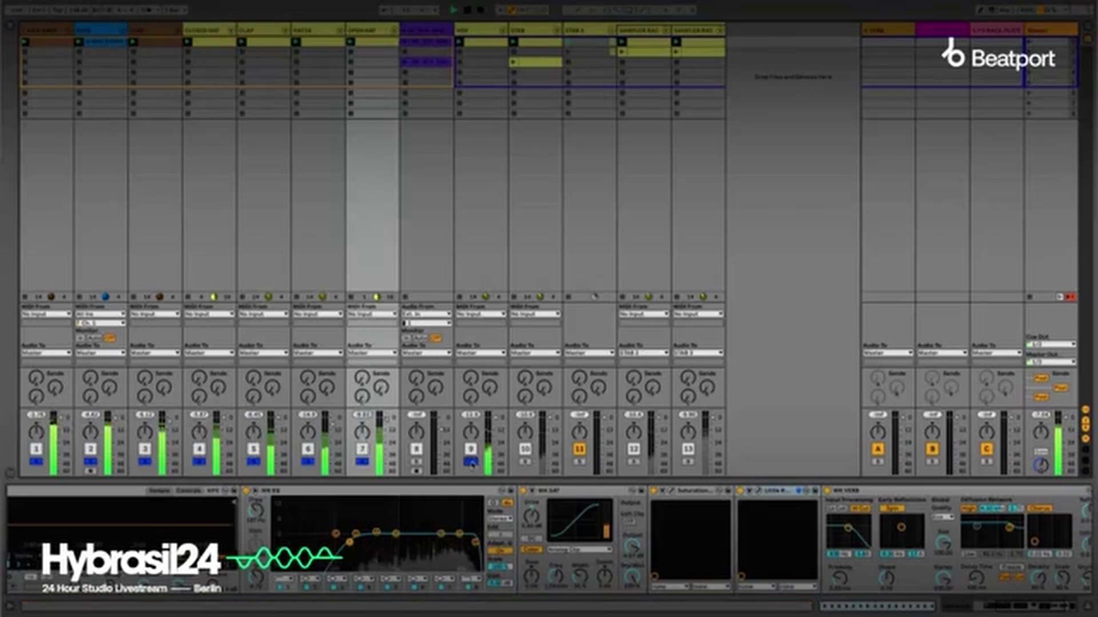
pyautogui.keyDown('ctrl'); pyautogui.click(526, 461); pyautogui.keyUp('ctrl')
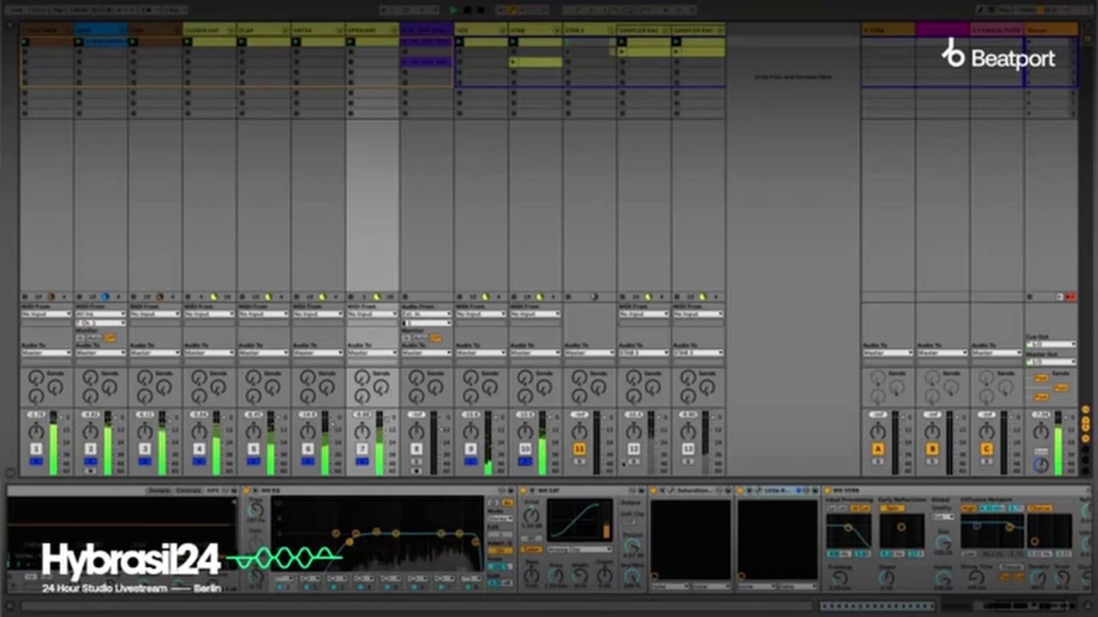
pyautogui.keyDown('ctrl'); pyautogui.click(579, 462); pyautogui.keyUp('ctrl')
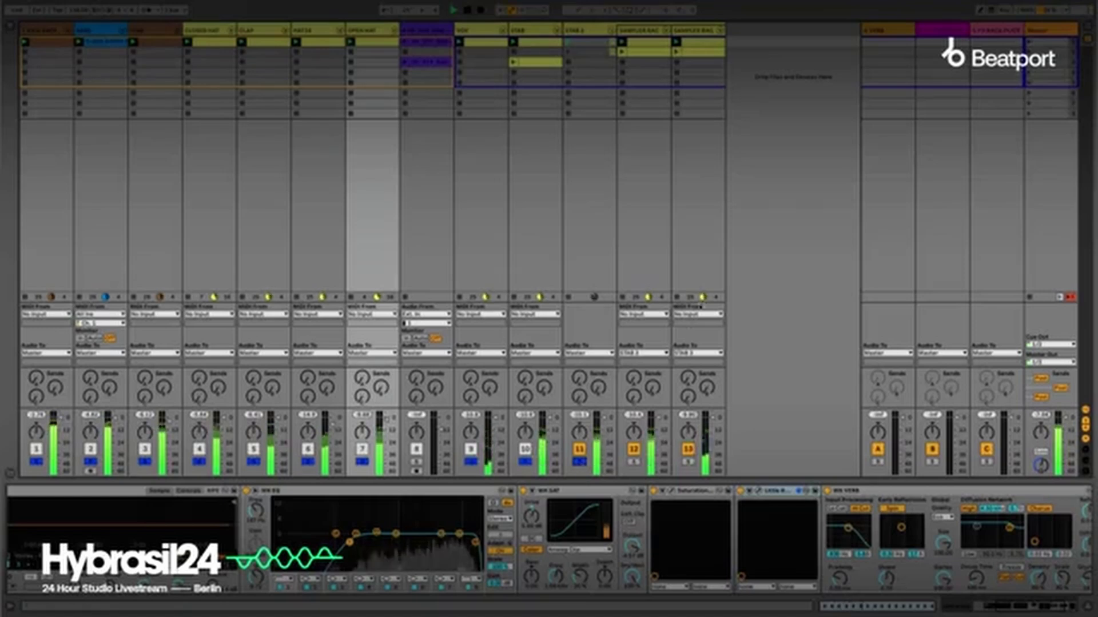
# Mute track 13 and launch the second-row clips of the two Sampler Rack tracks.
pyautogui.click(688, 450)
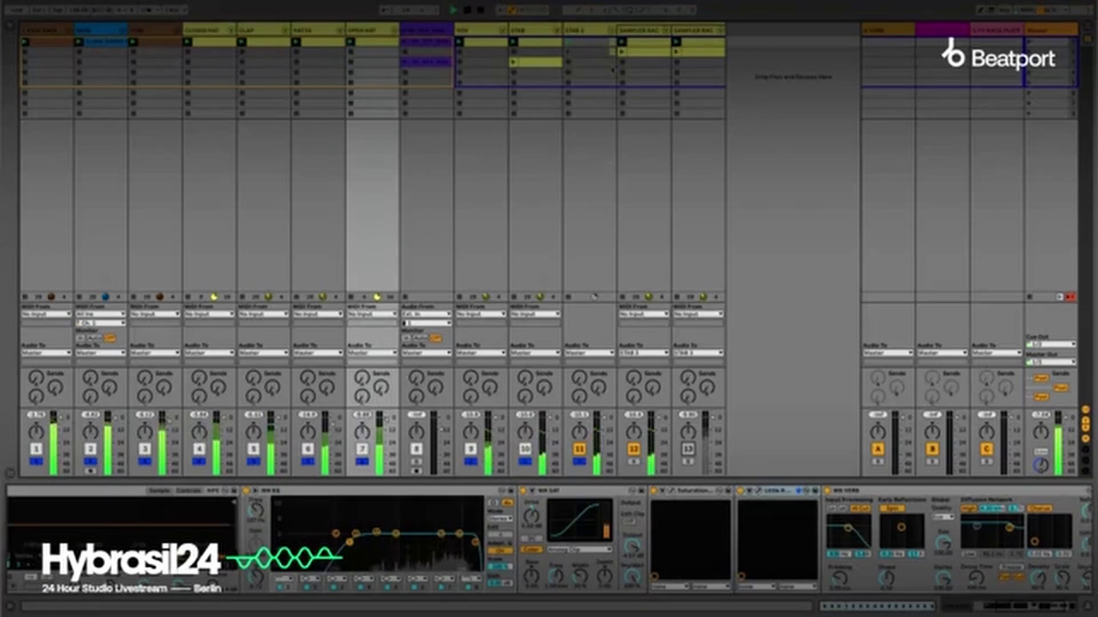
pyautogui.click(623, 52)
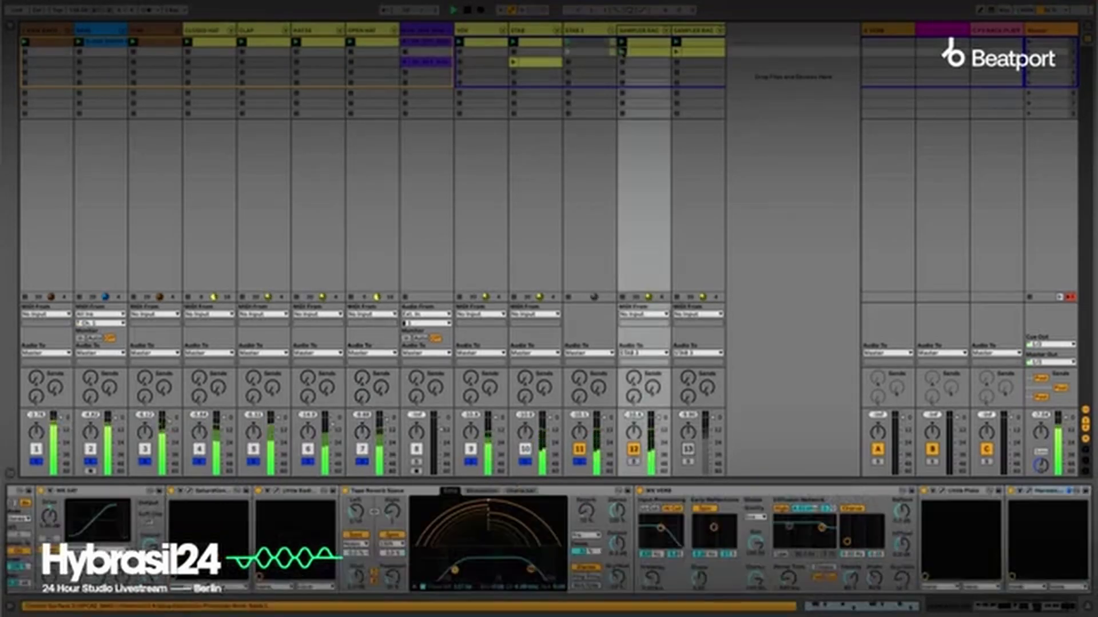
pyautogui.click(677, 52)
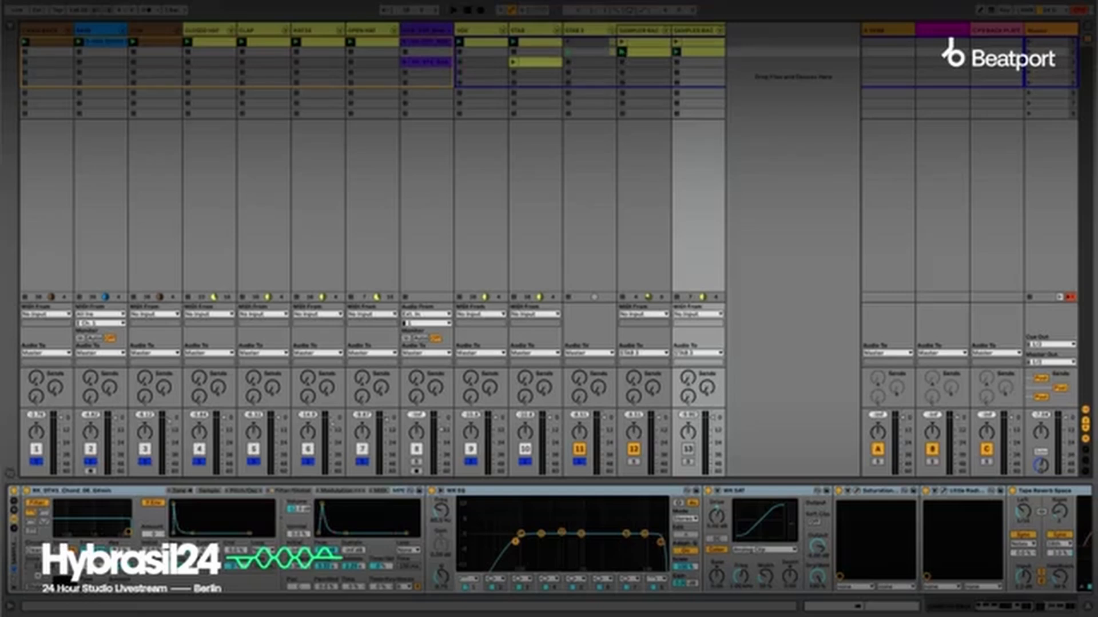
# Restart playback and clear the solo from all tracks.
pyautogui.press('space')
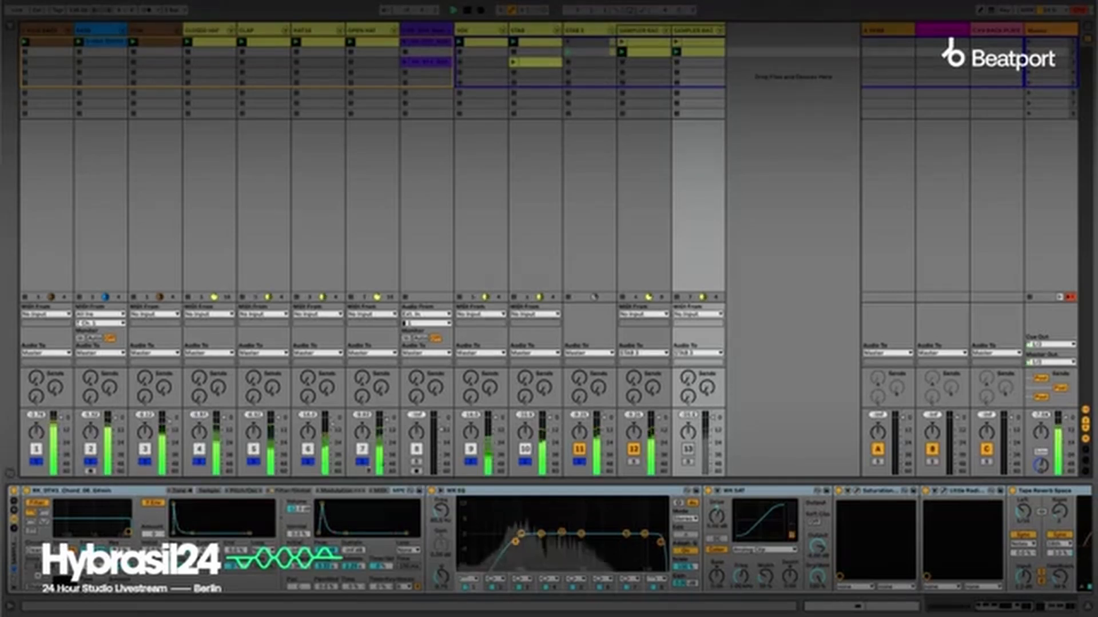
pyautogui.click(362, 462)
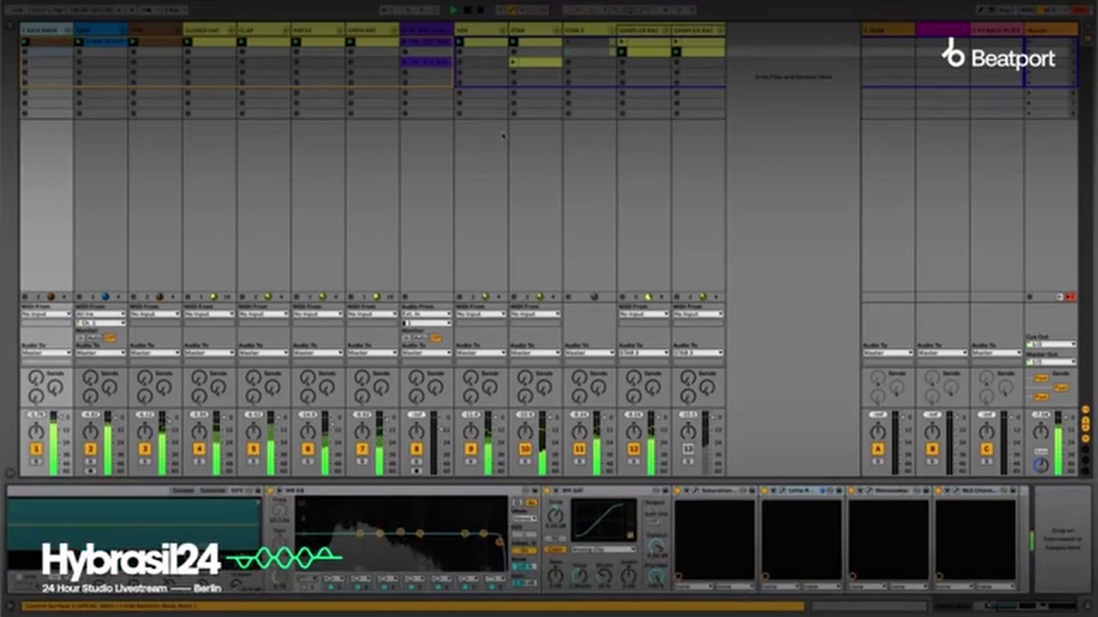
# Inspect the stab group on track 11 and the device chain of the Sampler Rack on track 12.
pyautogui.click(586, 39)
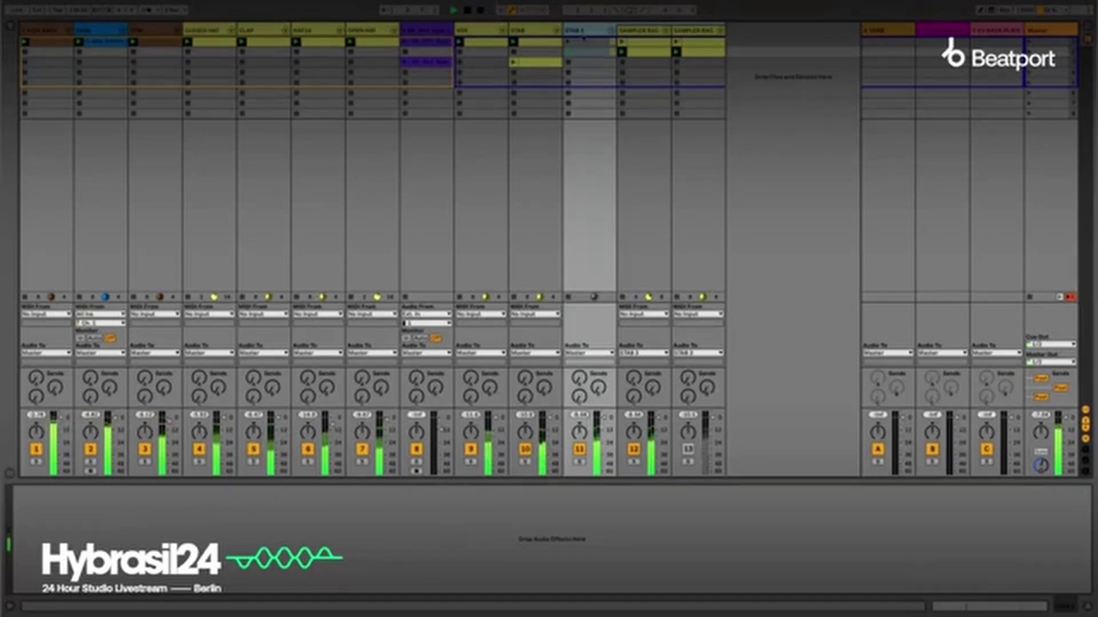
pyautogui.click(646, 46)
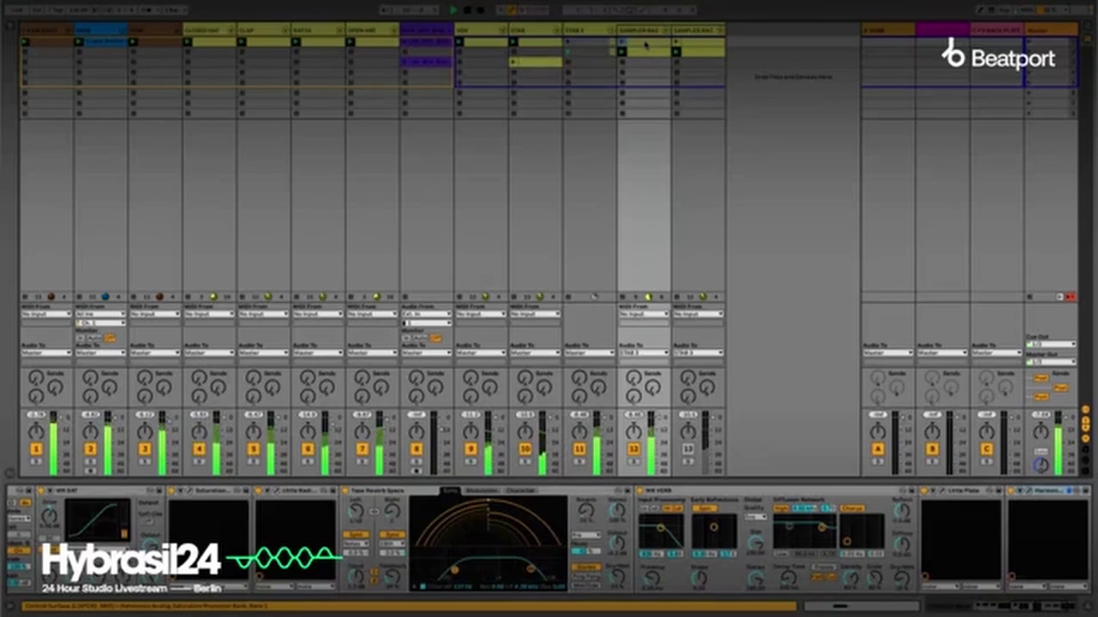
pyautogui.moveTo(64, 7)
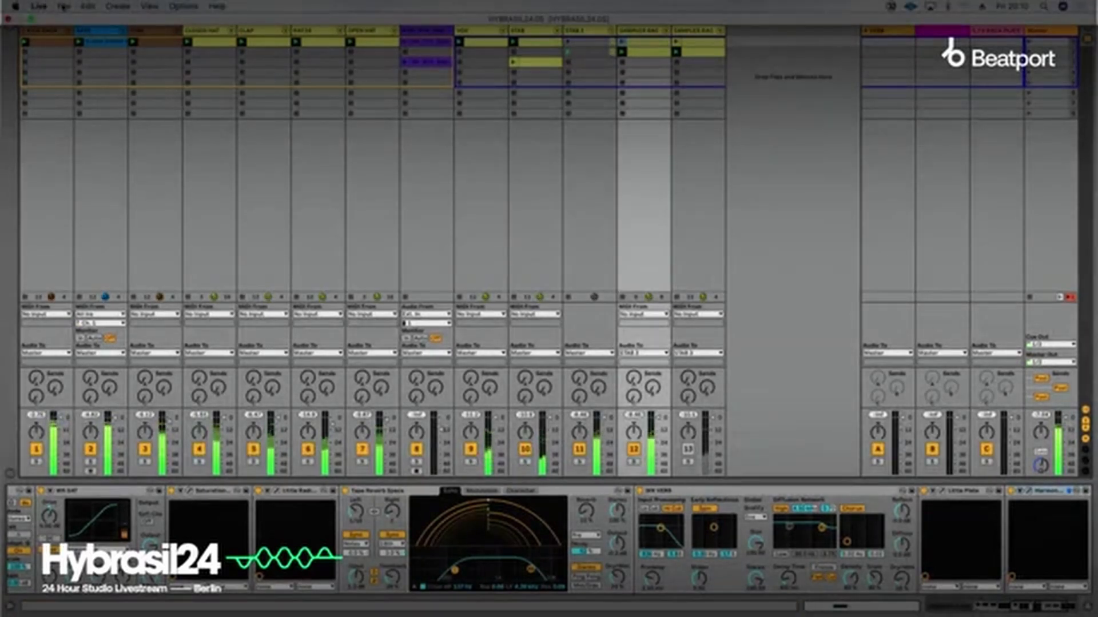